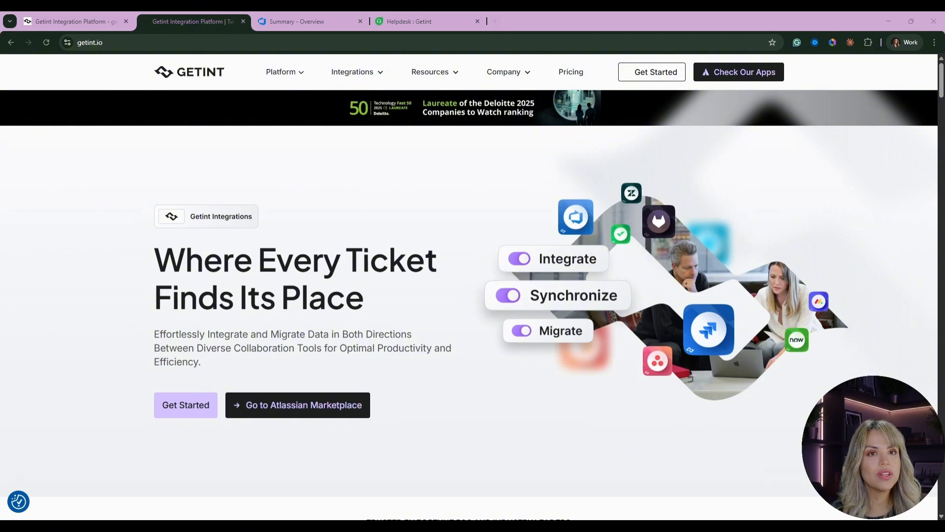
- Go to the Getint integrations platform and start creating a new integration
{"action": "left_click", "coordinate": [666, 72]}
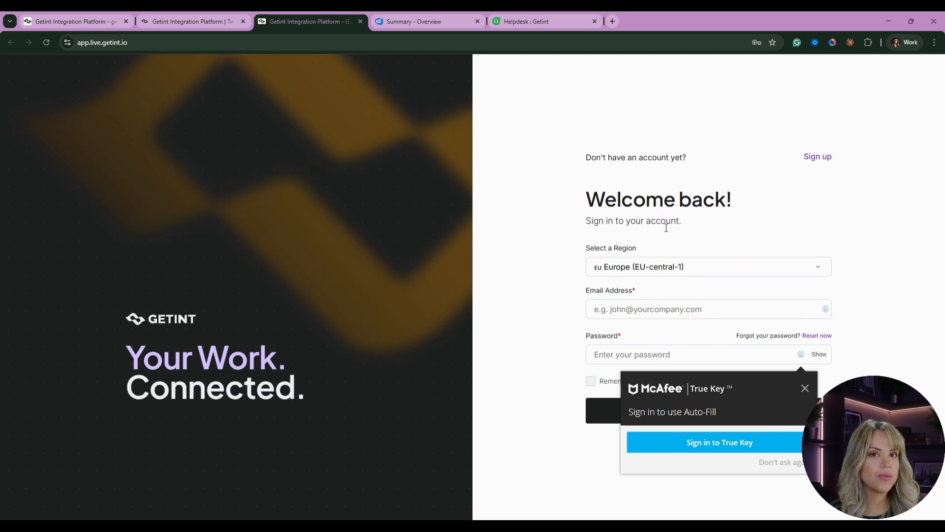
{"action": "left_click", "coordinate": [360, 21]}
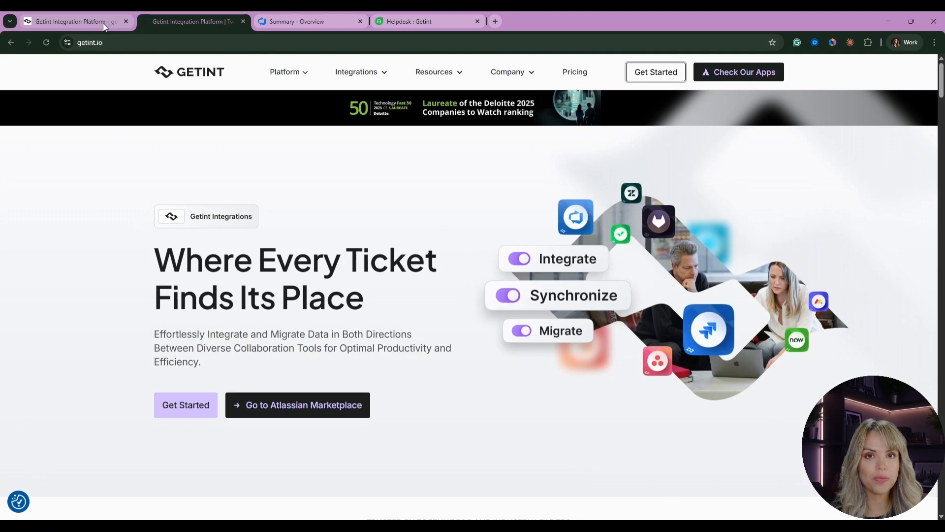
{"action": "left_click", "coordinate": [69, 22]}
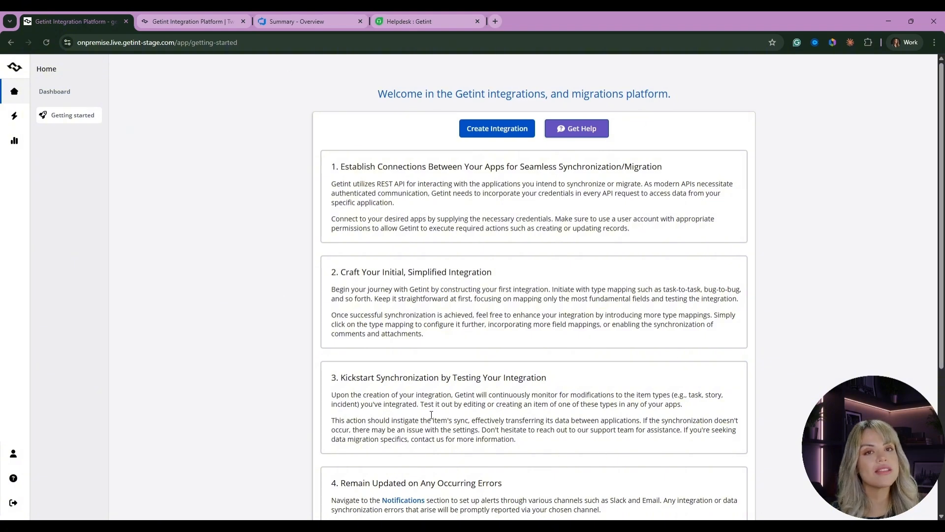
{"action": "left_click", "coordinate": [495, 130]}
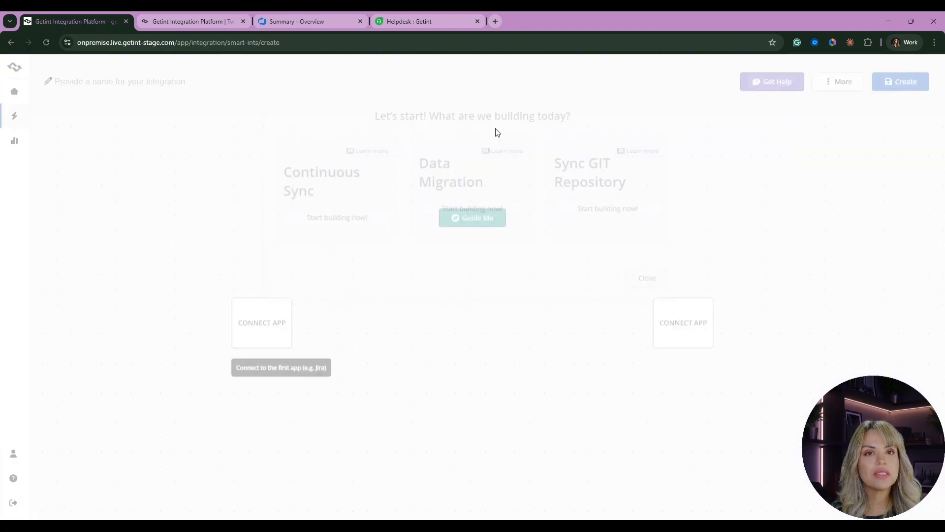
{"action": "left_click", "coordinate": [344, 275]}
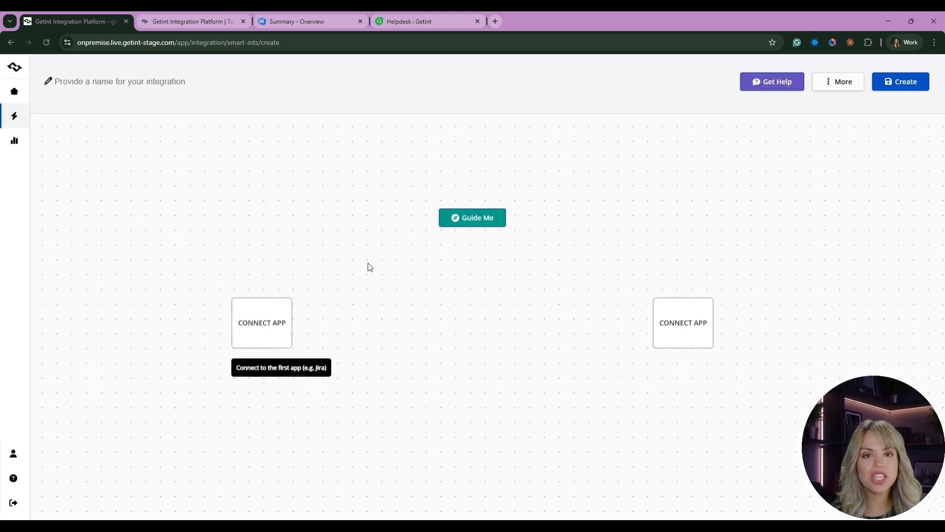
- Connect the first app as Azure DevOps and start creating a new connection
{"action": "left_click", "coordinate": [267, 331]}
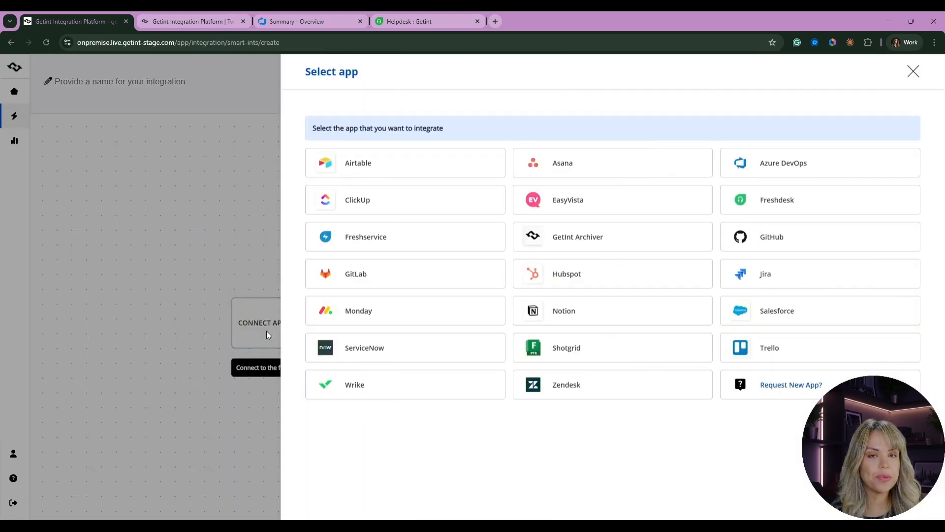
{"action": "left_click", "coordinate": [825, 164]}
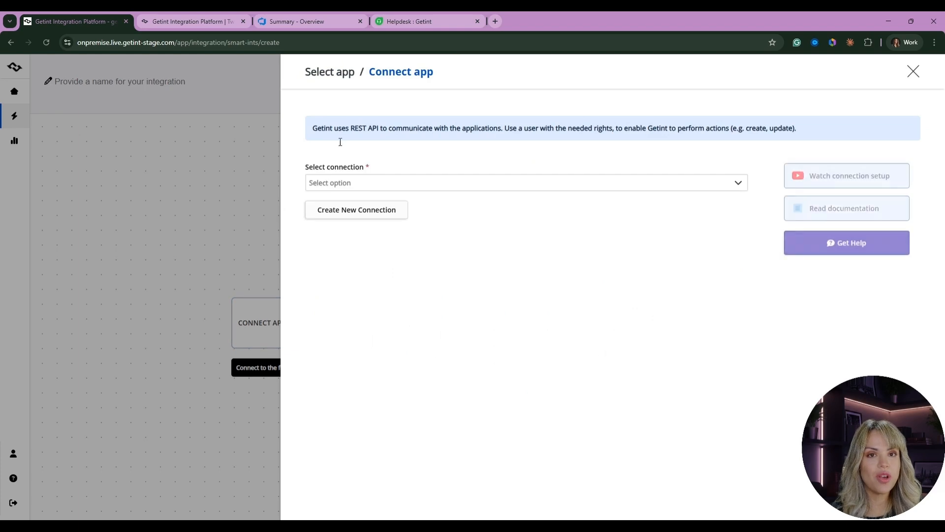
{"action": "left_click", "coordinate": [343, 218]}
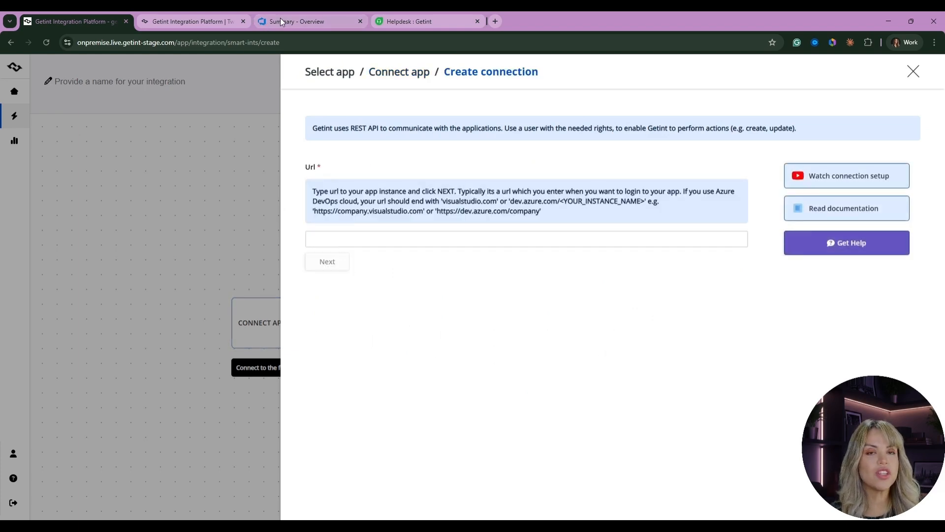
{"action": "left_click", "coordinate": [300, 22]}
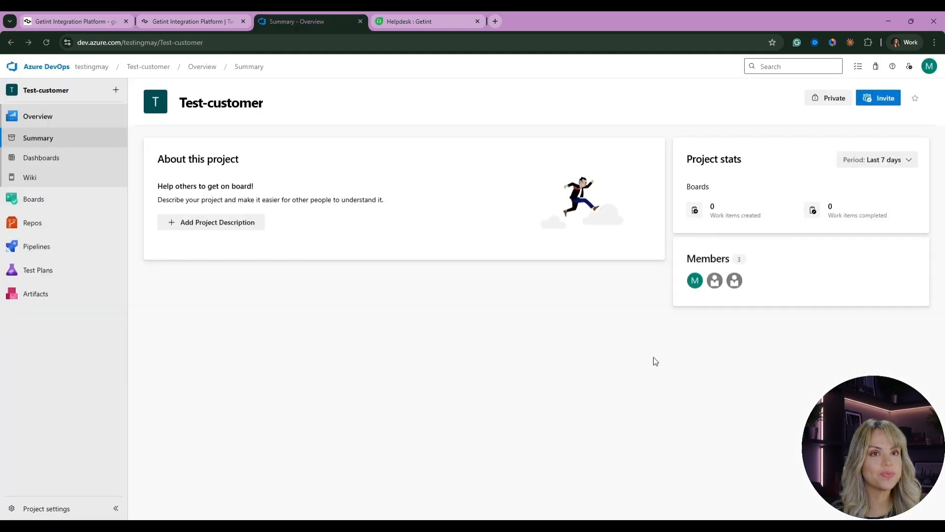
{"action": "left_click_drag", "start_coordinate": [158, 42], "coordinate": [75, 42]}
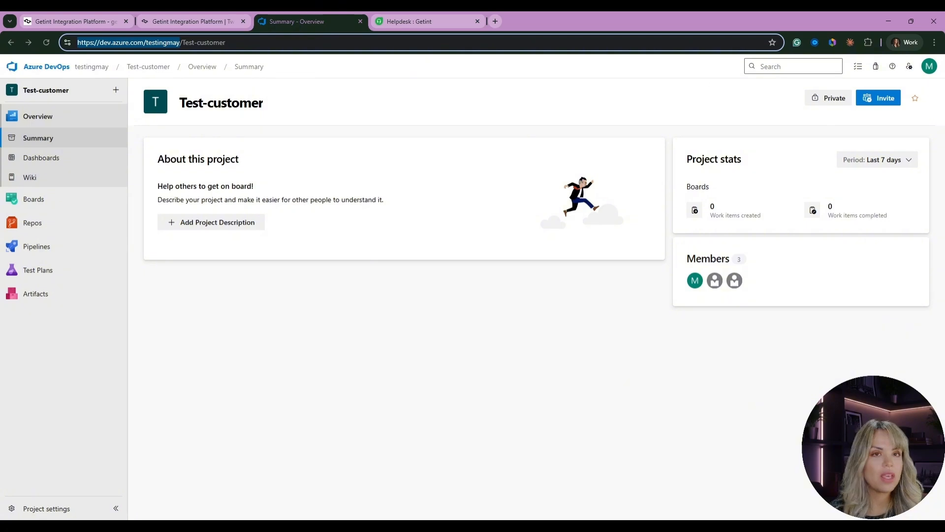
- Open Personal access tokens in user settings and start a new token
{"action": "left_click", "coordinate": [910, 69]}
{"action": "left_click", "coordinate": [868, 227]}
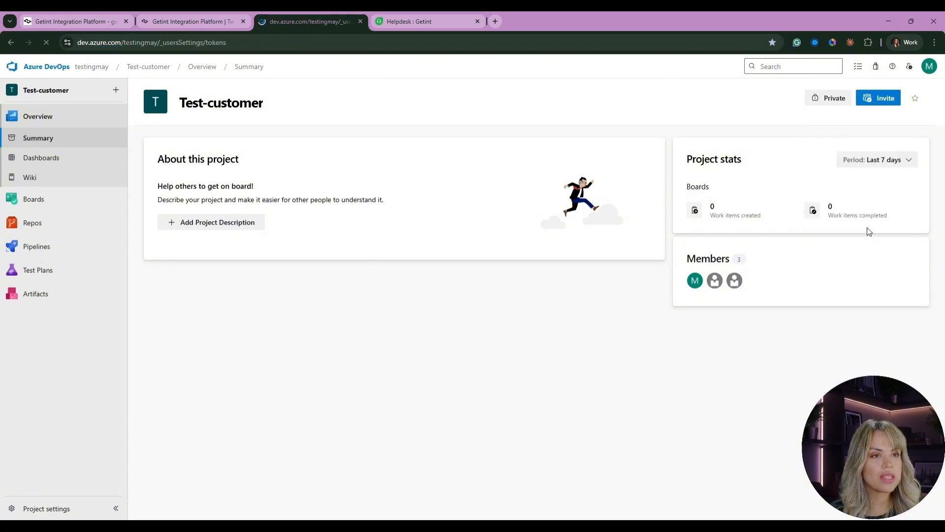
{"action": "left_click", "coordinate": [889, 97]}
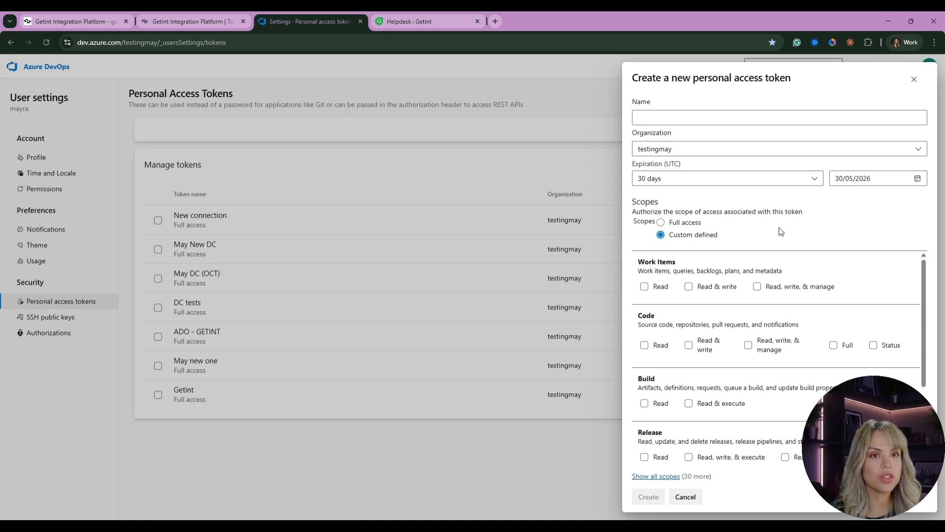
- Set the new token's scope to Full access and its expiration date to 29/04/2027
{"action": "left_click", "coordinate": [673, 224]}
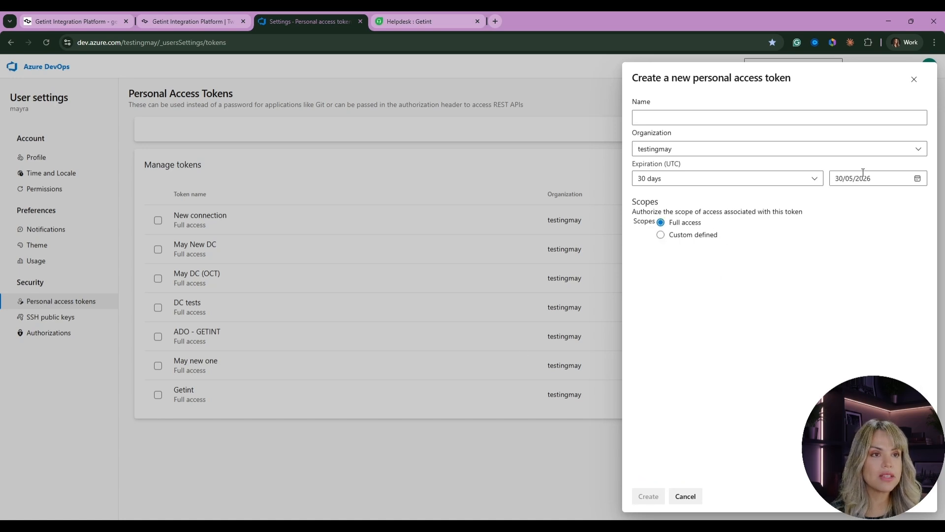
{"action": "left_click", "coordinate": [917, 178]}
{"action": "left_click", "coordinate": [911, 198]}
{"action": "left_click", "coordinate": [908, 217]}
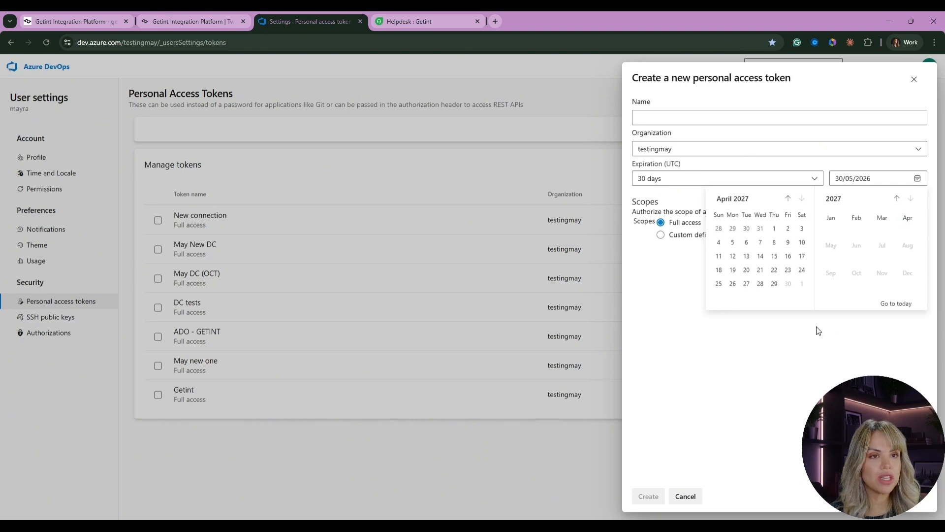
{"action": "left_click", "coordinate": [774, 284]}
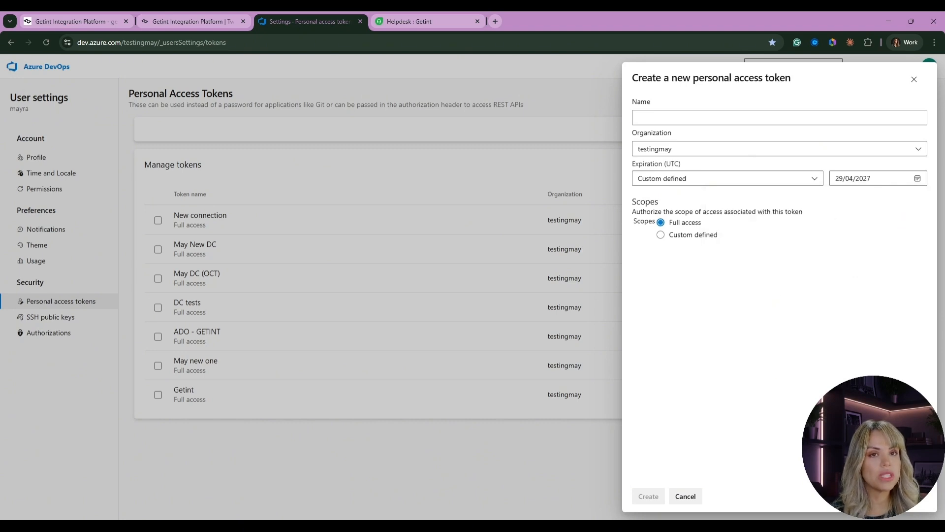
- Name the token Getint Test, create it, and copy the generated personal access token
{"action": "left_click", "coordinate": [675, 119]}
{"action": "type", "text": "Getint "}
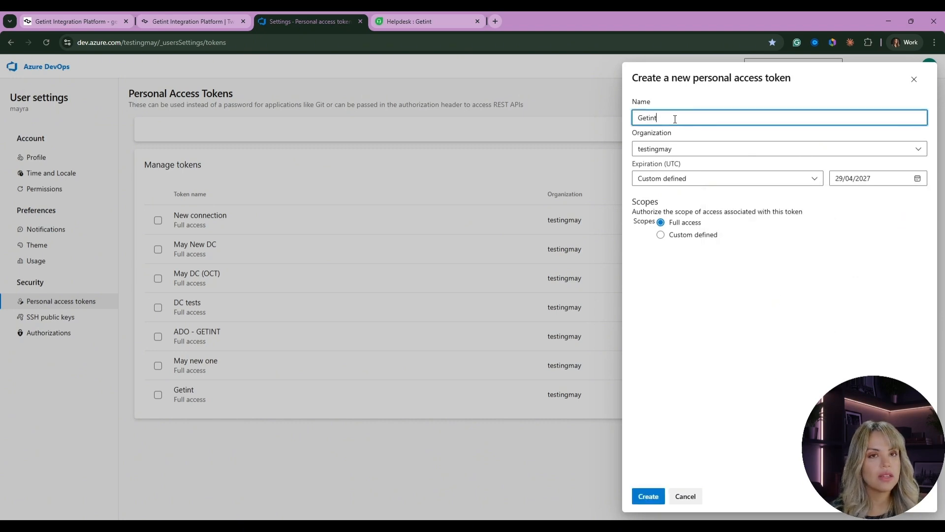
{"action": "type", "text": "Test"}
{"action": "key", "text": "Return"}
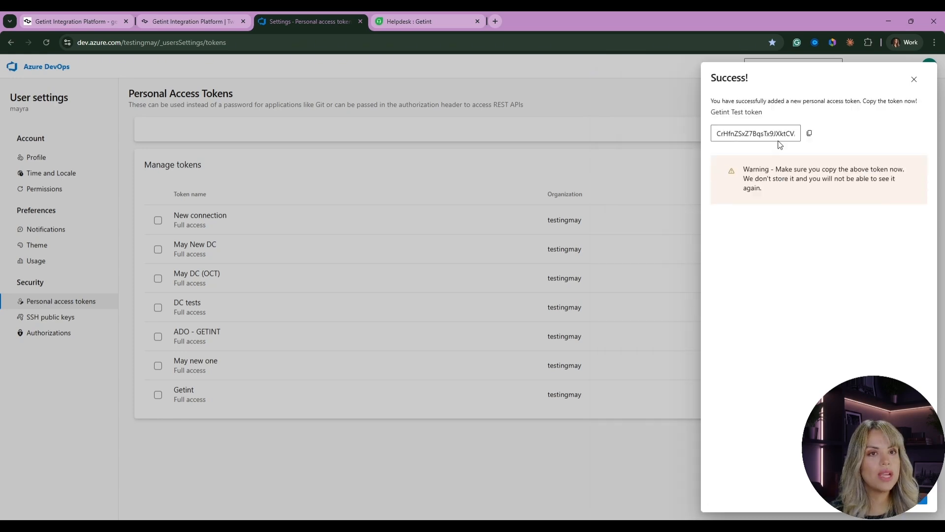
{"action": "left_click", "coordinate": [809, 135]}
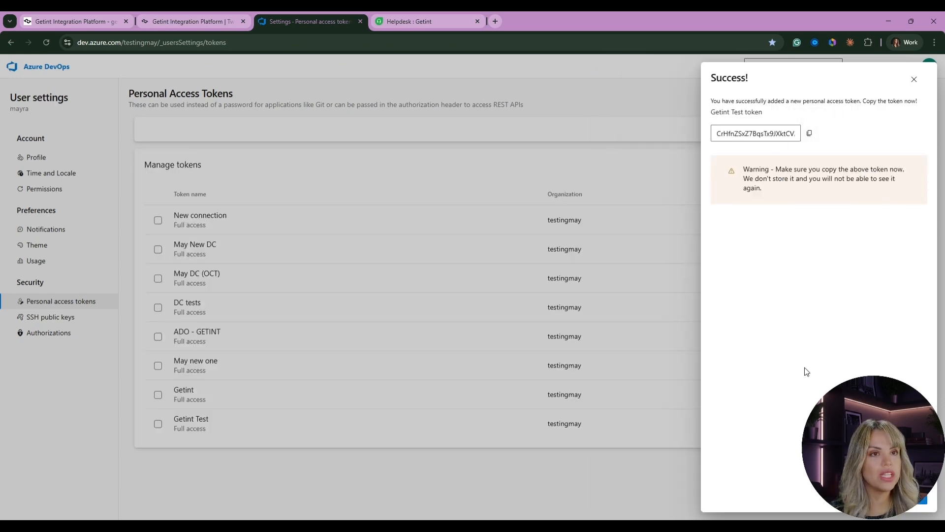
{"action": "left_click", "coordinate": [64, 22]}
{"action": "left_click", "coordinate": [333, 237]}
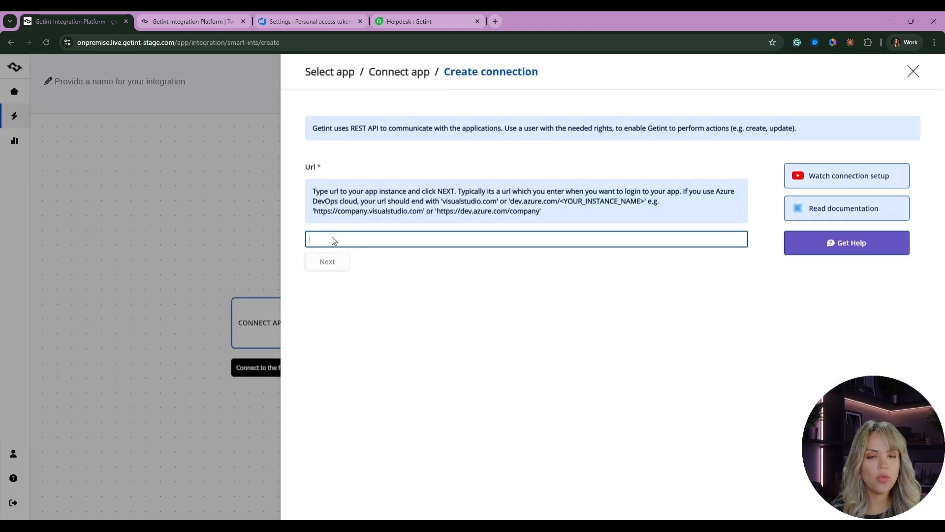
{"action": "key", "text": "ctrl+v"}
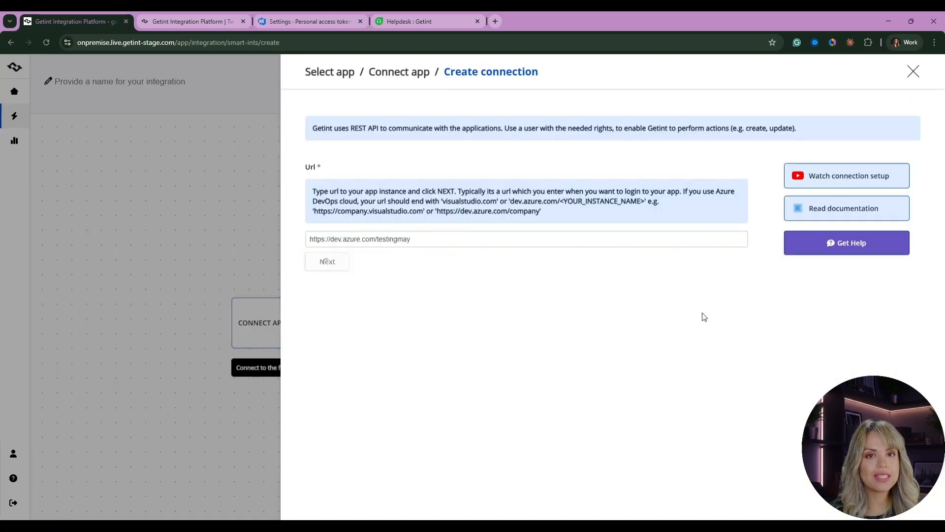
{"action": "left_click", "coordinate": [356, 264]}
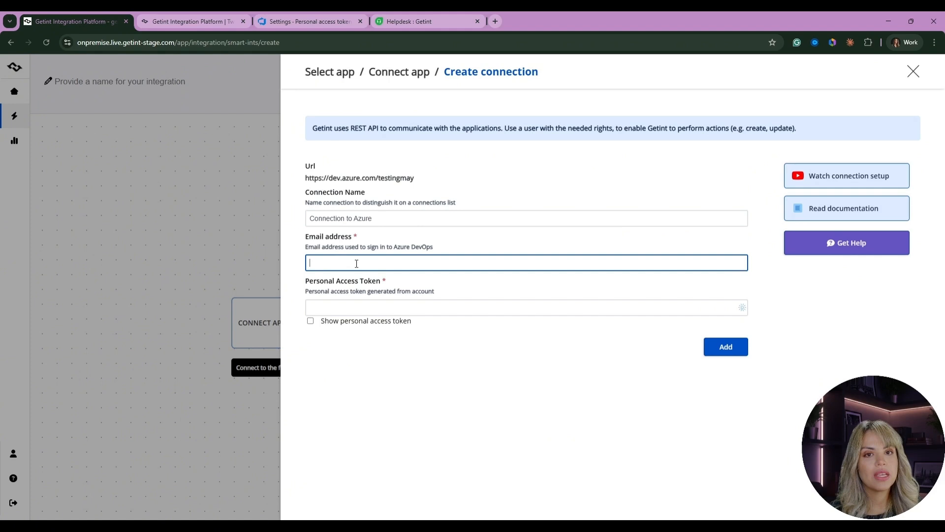
- Paste the personal access token into the connection's token field
{"action": "left_click", "coordinate": [419, 292]}
{"action": "left_click", "coordinate": [369, 309]}
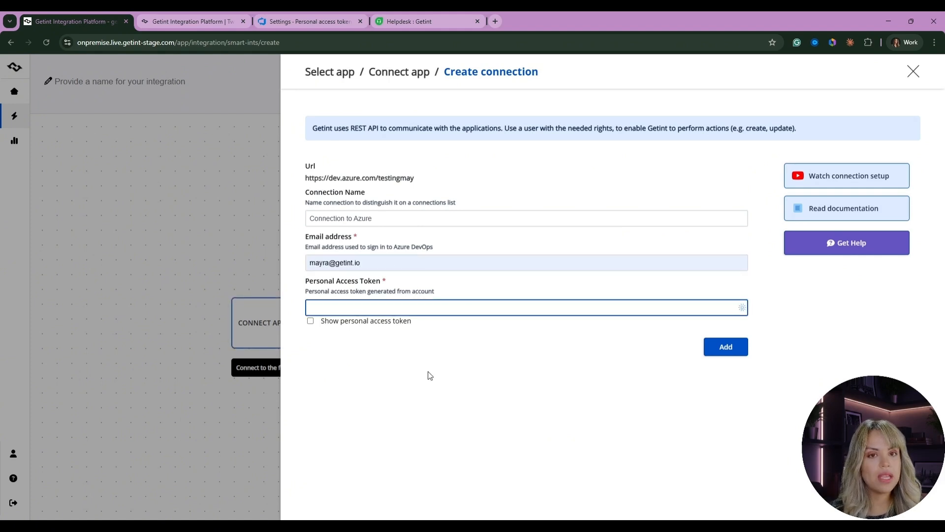
{"action": "key", "text": "ctrl+v"}
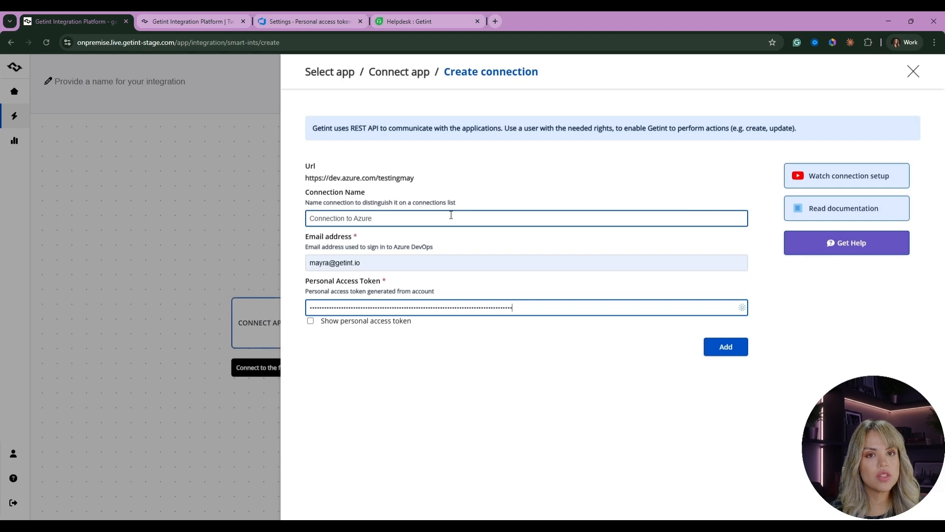
- Rename the connection to Getint Demo (May) and add it
{"action": "left_click", "coordinate": [383, 216]}
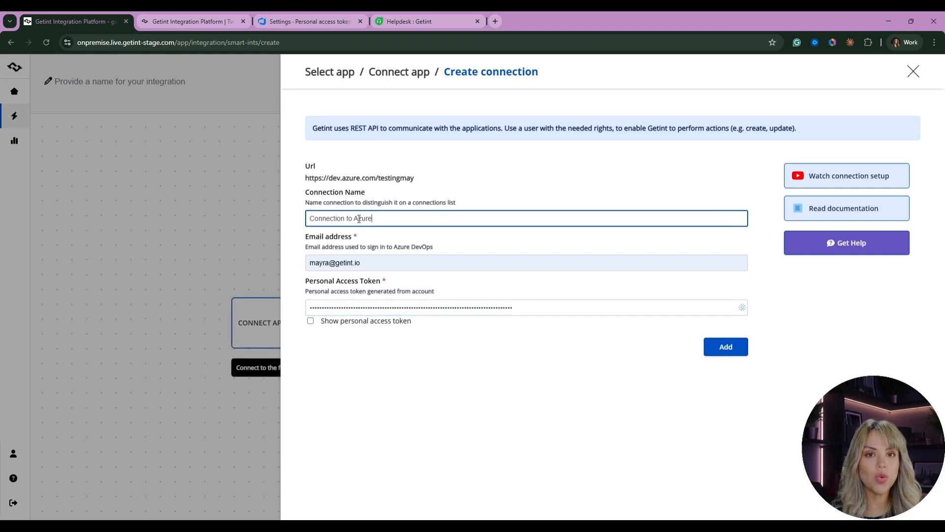
{"action": "left_click_drag", "start_coordinate": [373, 218], "coordinate": [295, 223]}
{"action": "type", "text": "Getint Demo (May)"}
{"action": "left_click", "coordinate": [721, 353]}
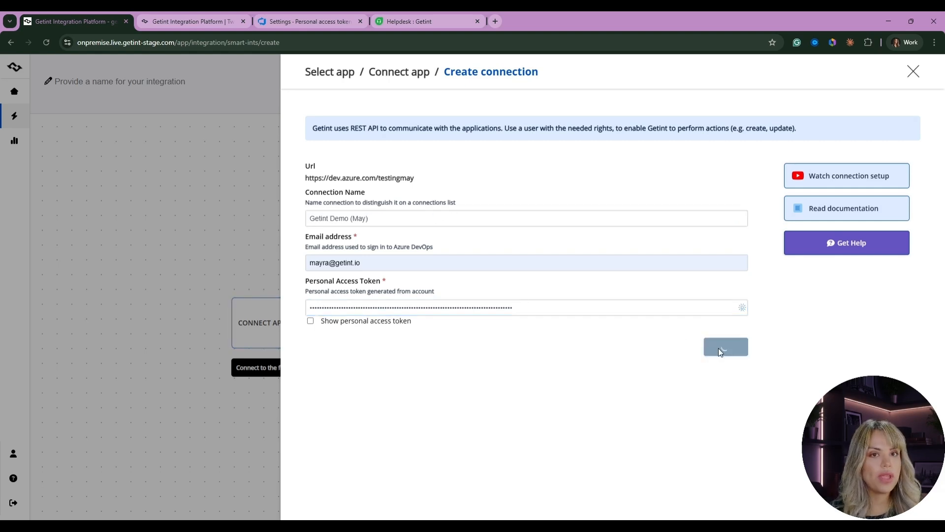
- Select the Getint Demo (May) connection for the Azure DevOps app
{"action": "scroll", "coordinate": [383, 243], "scroll_direction": "down", "scroll_amount": 4}
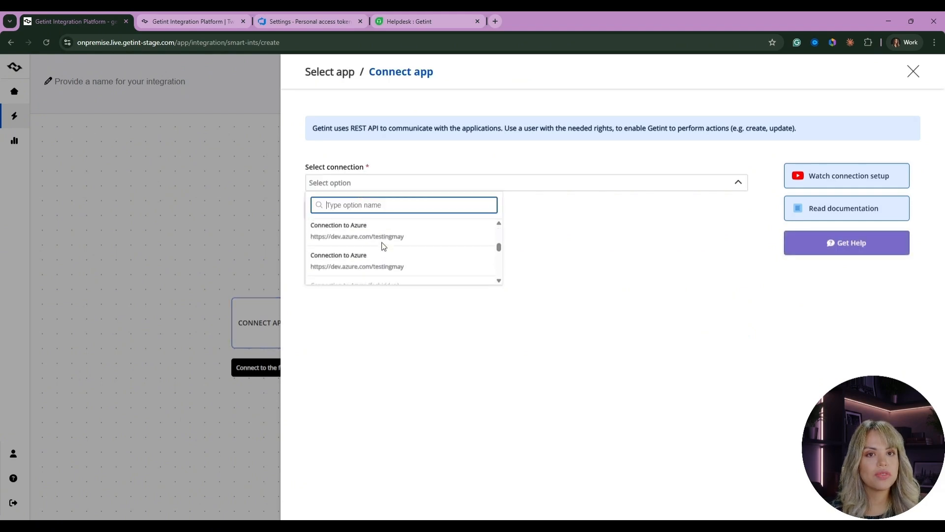
{"action": "scroll", "coordinate": [387, 245], "scroll_direction": "down", "scroll_amount": 5}
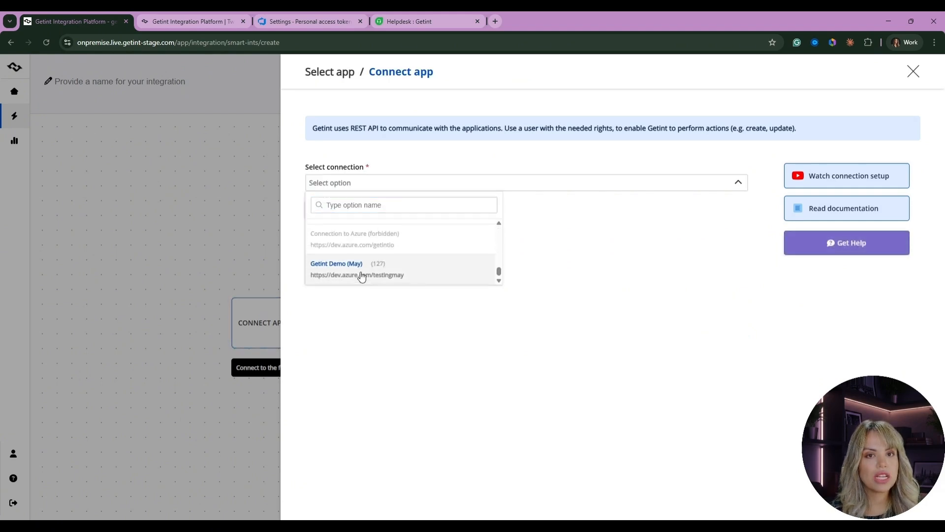
{"action": "left_click", "coordinate": [363, 273]}
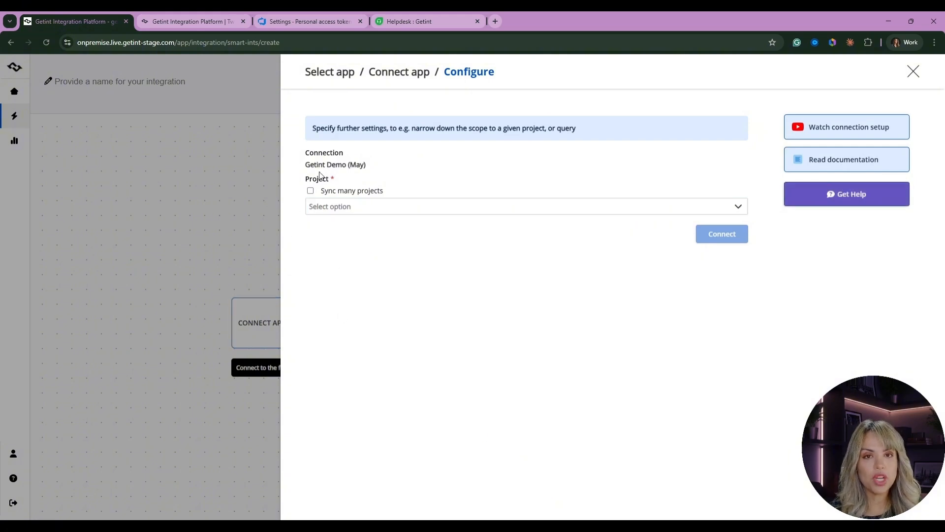
- Choose the Test-customer project and connect the Azure DevOps app
{"action": "left_click", "coordinate": [355, 209]}
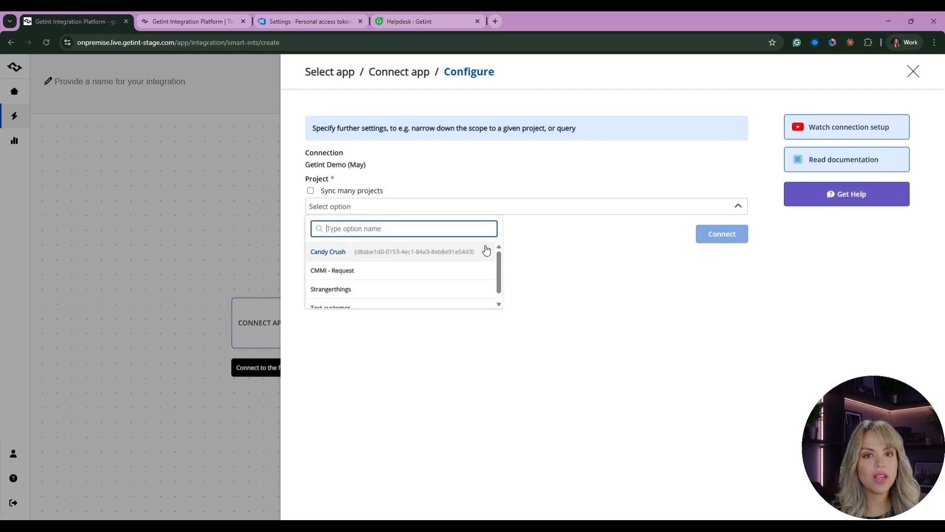
{"action": "scroll", "coordinate": [500, 270], "scroll_direction": "down", "scroll_amount": 2}
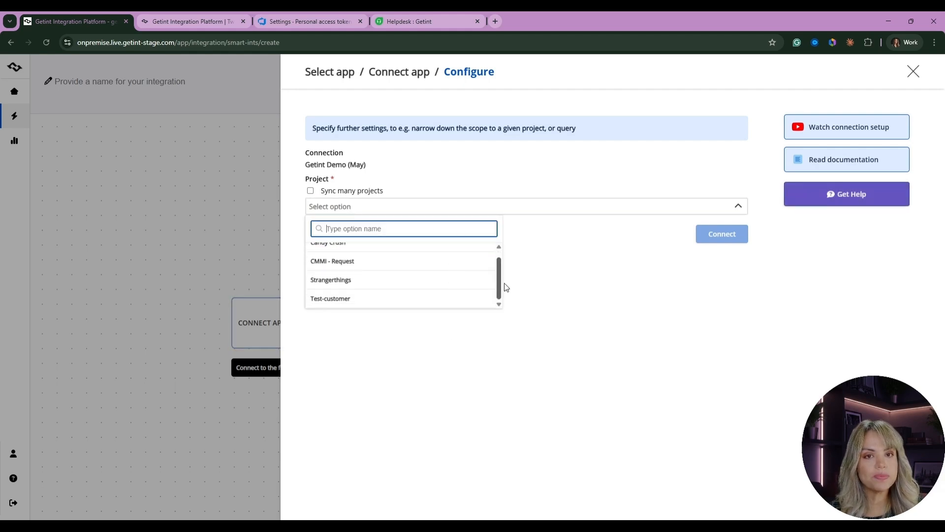
{"action": "left_click", "coordinate": [443, 297]}
{"action": "left_click", "coordinate": [736, 217]}
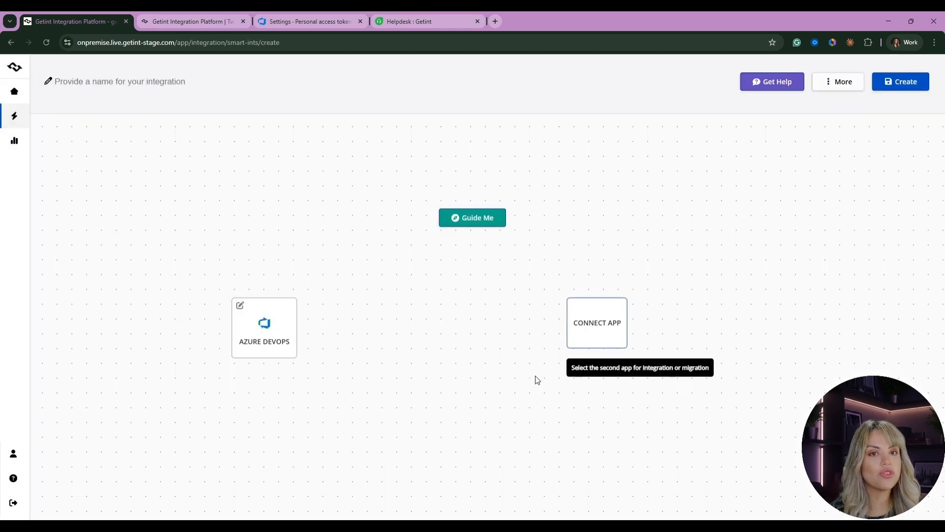
- Connect the second app as Freshdesk and start creating a new Freshdesk connection
{"action": "left_click", "coordinate": [595, 325]}
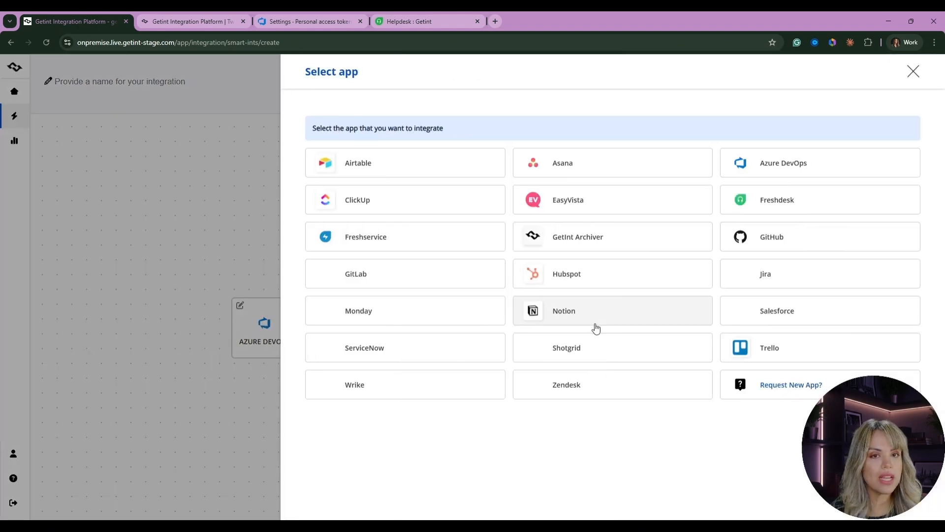
{"action": "left_click", "coordinate": [870, 211]}
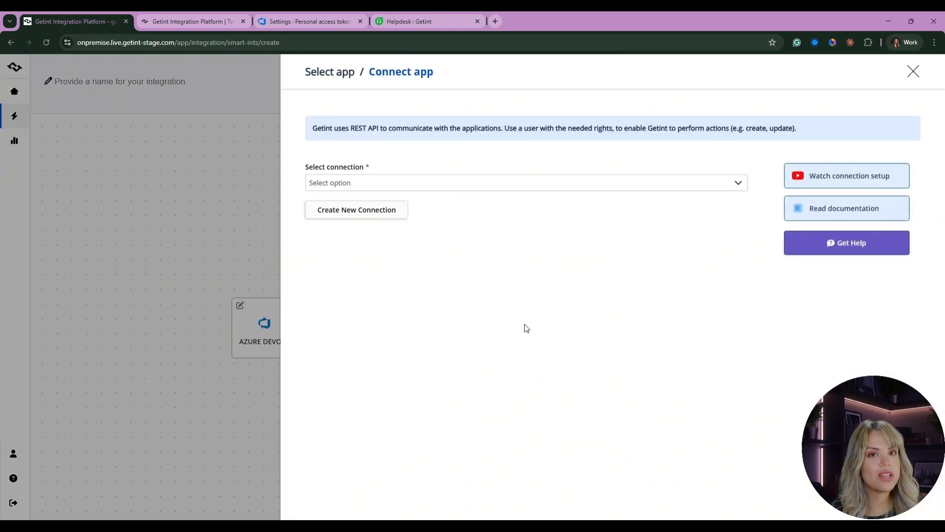
{"action": "left_click", "coordinate": [401, 191]}
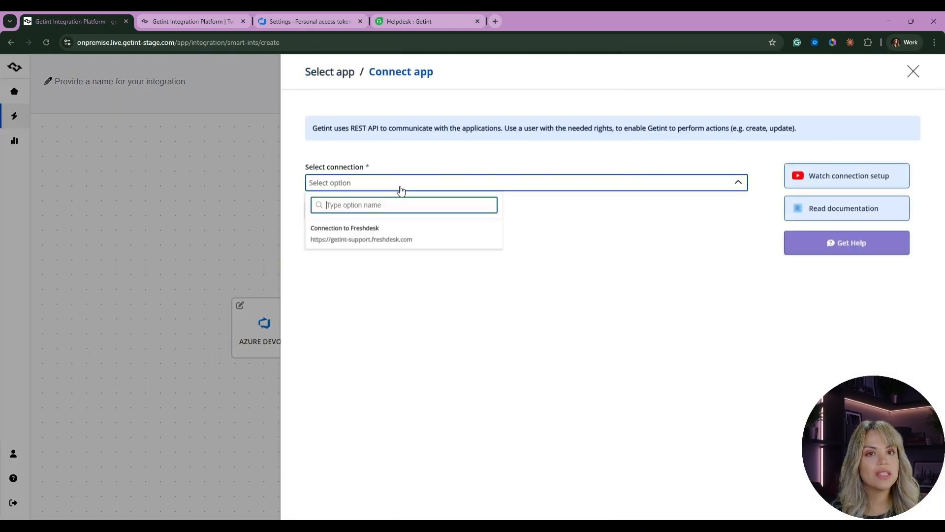
{"action": "left_click", "coordinate": [376, 306]}
{"action": "left_click", "coordinate": [350, 212]}
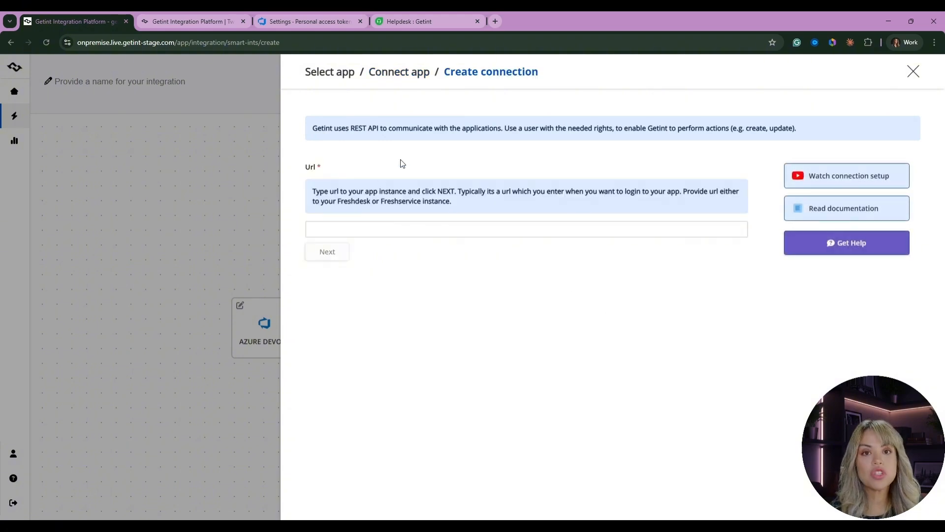
- Open the Freshdesk profile settings, pass the captcha and reveal and select the API key
{"action": "left_click", "coordinate": [426, 20]}
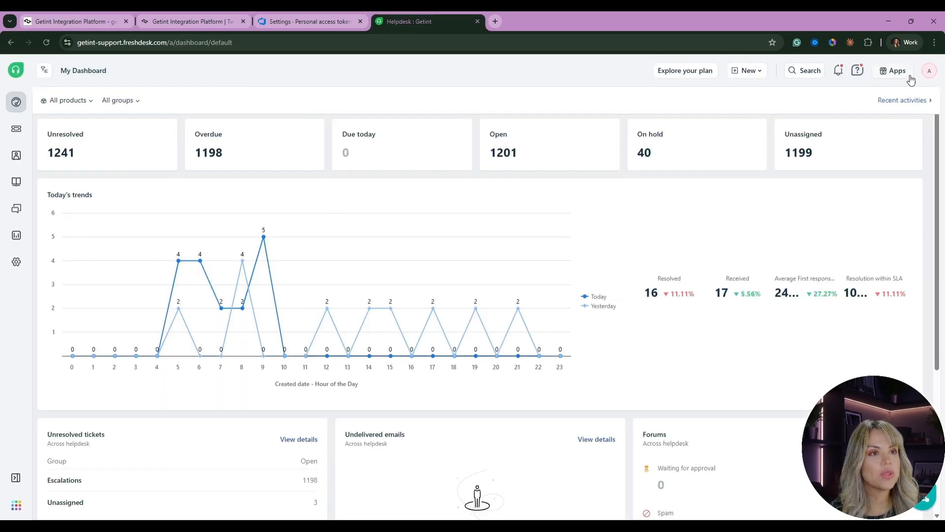
{"action": "left_click", "coordinate": [929, 74]}
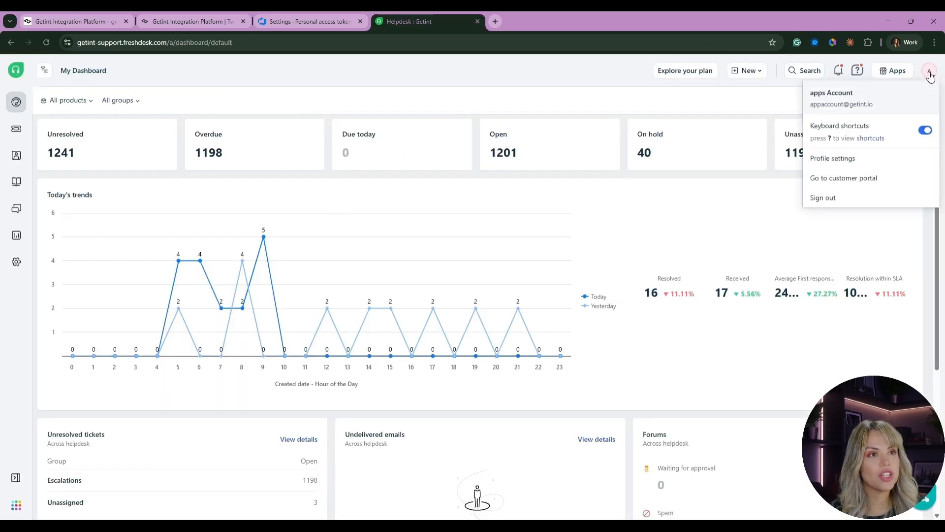
{"action": "left_click", "coordinate": [832, 159]}
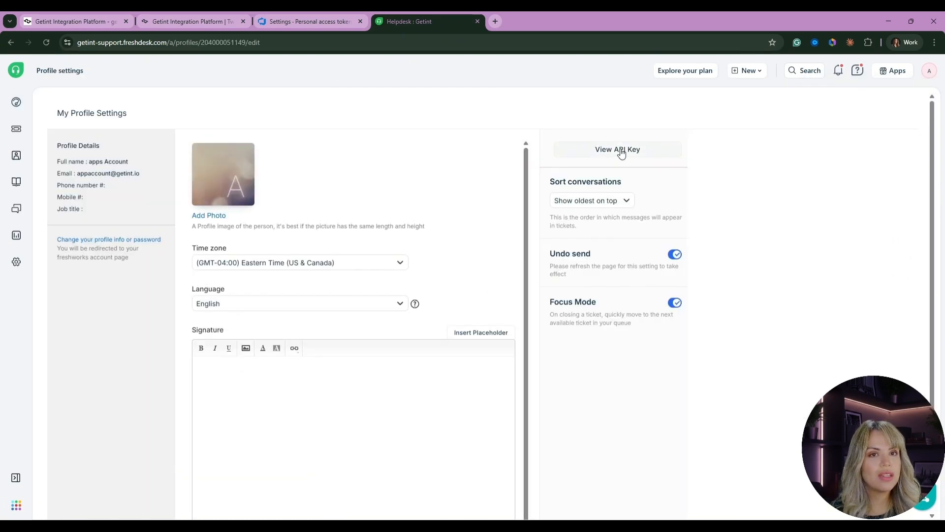
{"action": "left_click", "coordinate": [620, 150]}
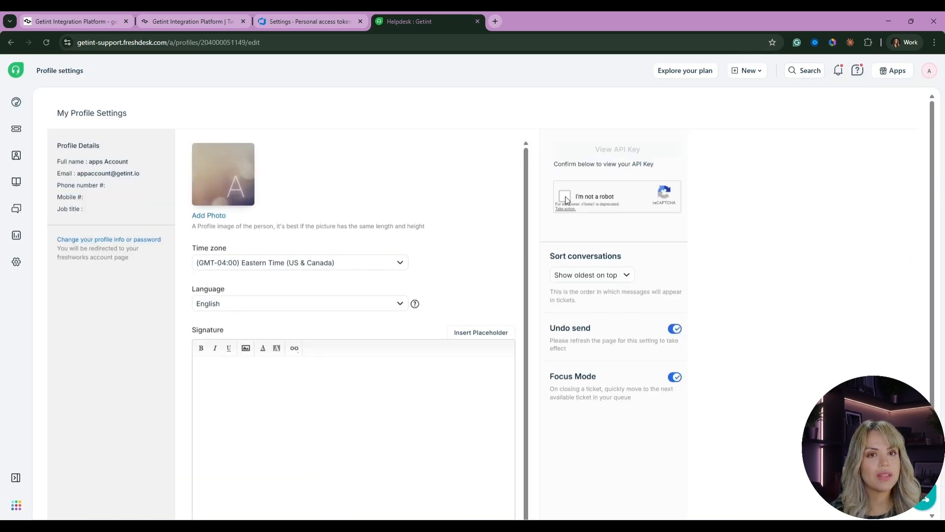
{"action": "left_click", "coordinate": [564, 196]}
{"action": "scroll", "coordinate": [747, 318], "scroll_direction": "up", "scroll_amount": 2}
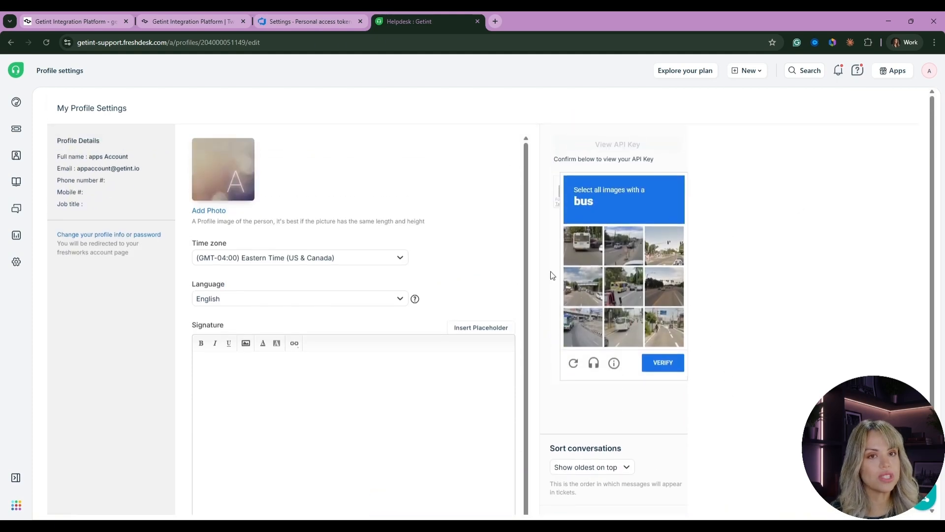
{"action": "double_click", "coordinate": [630, 156]}
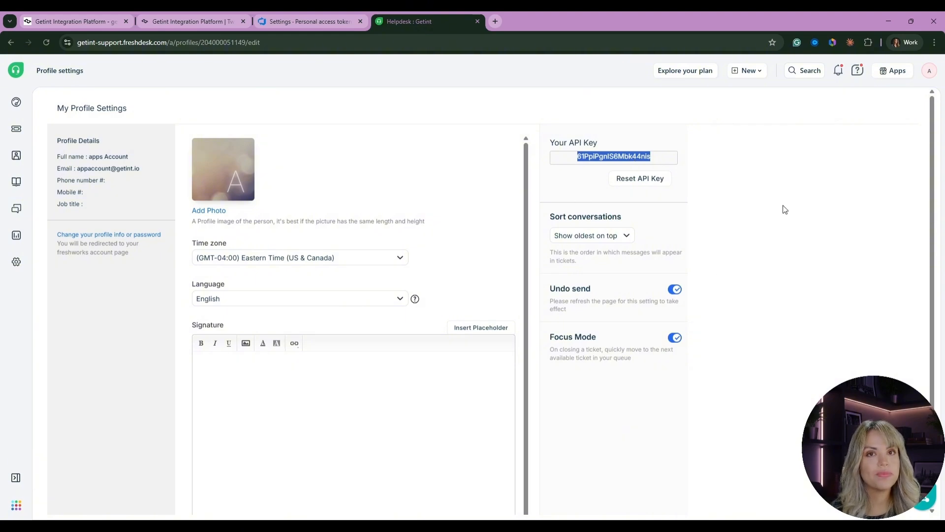
{"action": "left_click", "coordinate": [79, 22]}
{"action": "left_click", "coordinate": [419, 22]}
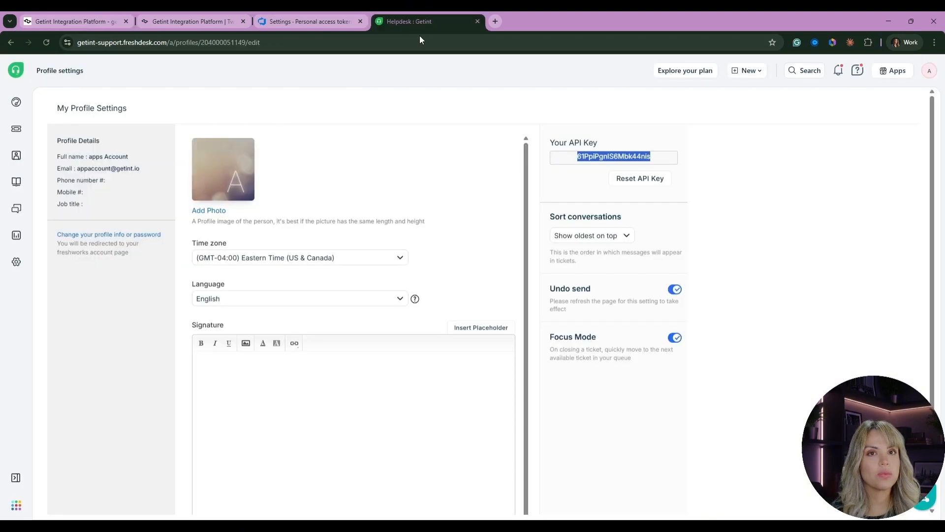
{"action": "left_click", "coordinate": [172, 43]}
{"action": "left_click", "coordinate": [185, 42]}
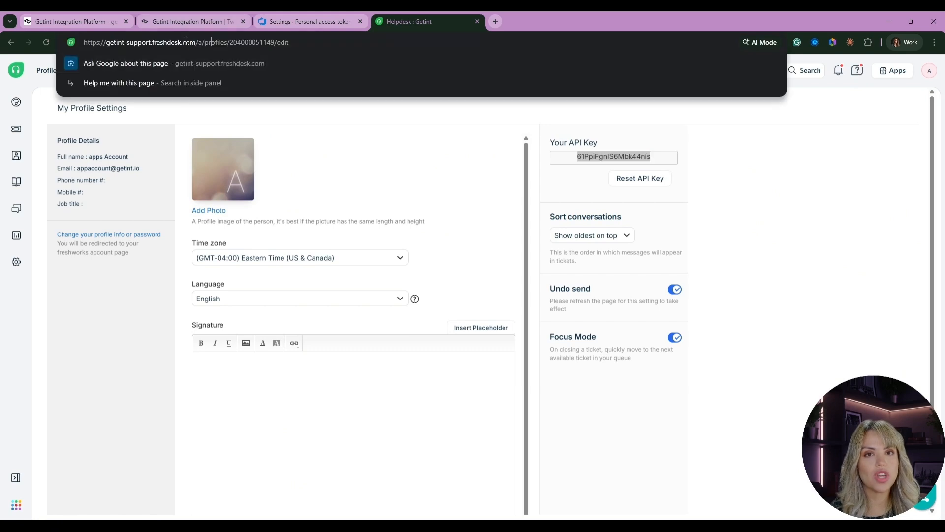
{"action": "left_click_drag", "start_coordinate": [193, 43], "coordinate": [64, 52]}
{"action": "key", "text": "ctrl+c"}
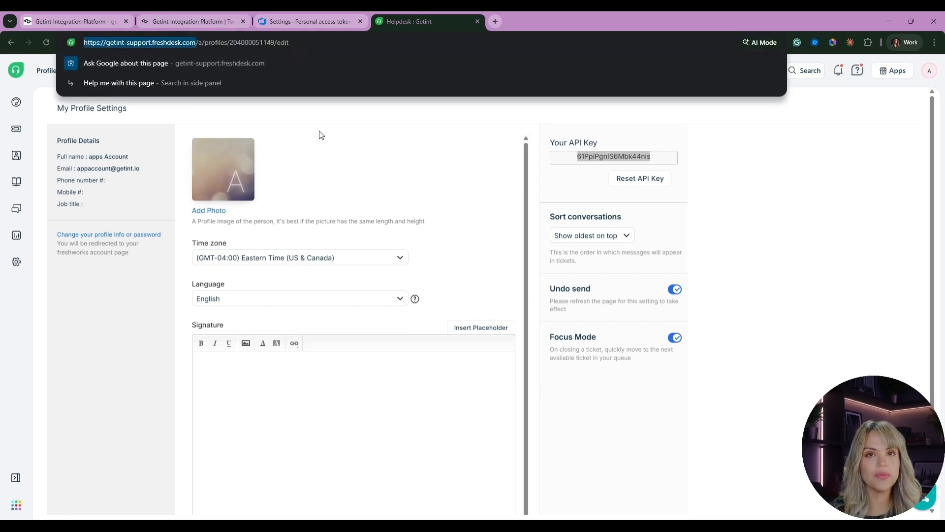
{"action": "left_click", "coordinate": [73, 17]}
{"action": "left_click", "coordinate": [494, 231]}
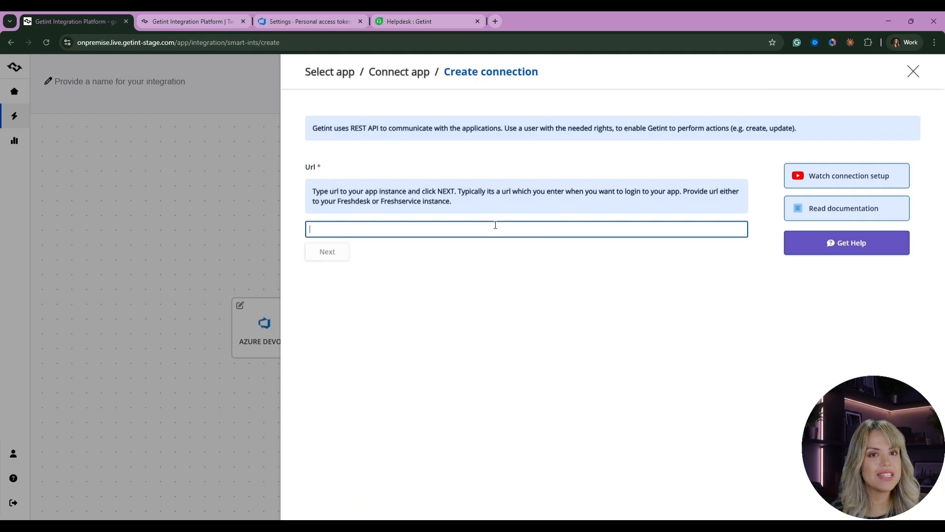
{"action": "key", "text": "ctrl+v"}
{"action": "left_click", "coordinate": [331, 253]}
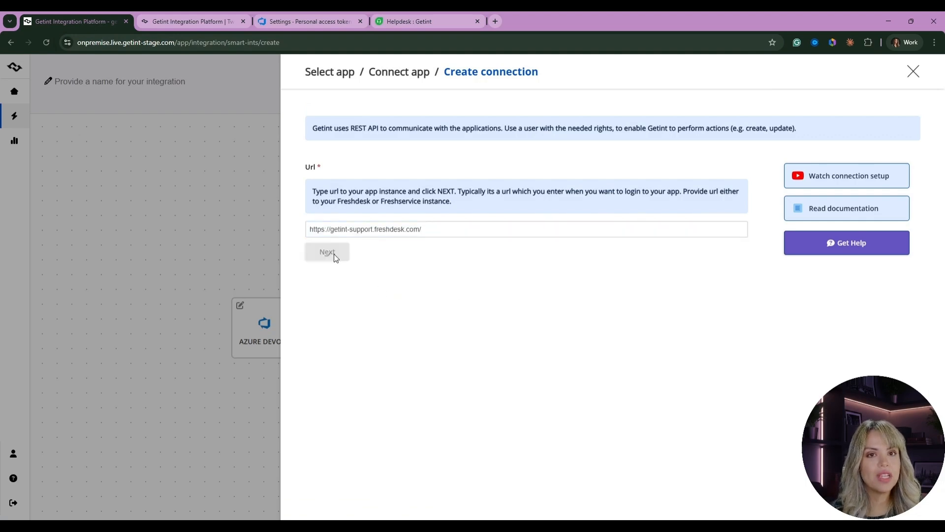
{"action": "left_click", "coordinate": [338, 261]}
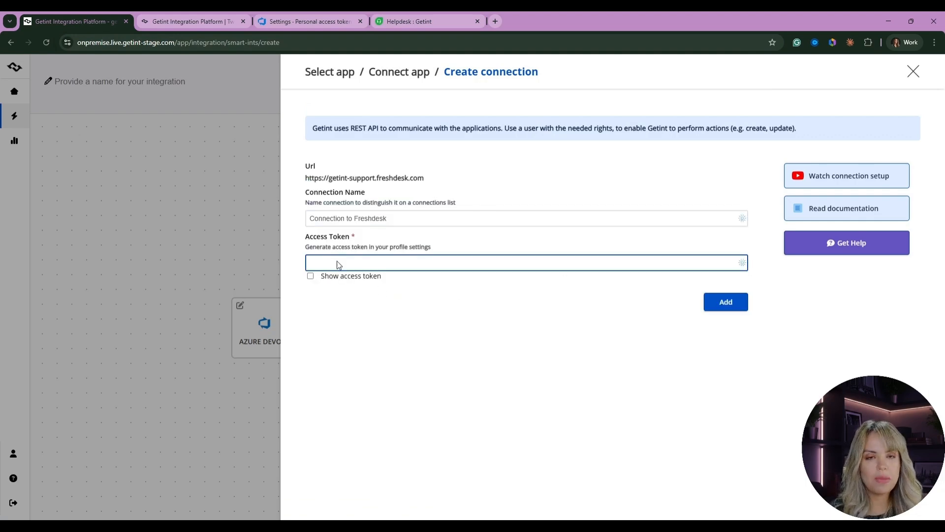
- Paste the Freshdesk API key as the access token, add the connection and connect Freshdesk
{"action": "key", "text": "ctrl+v"}
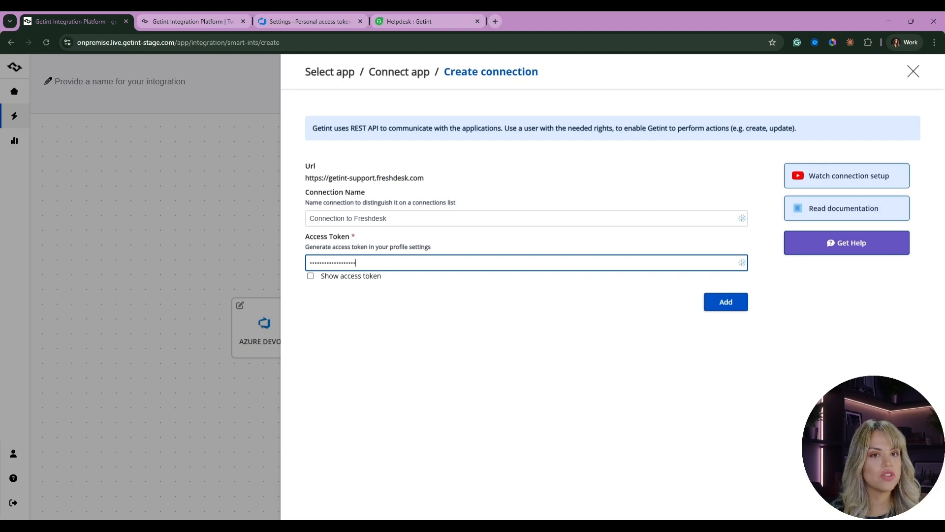
{"action": "left_click", "coordinate": [727, 310]}
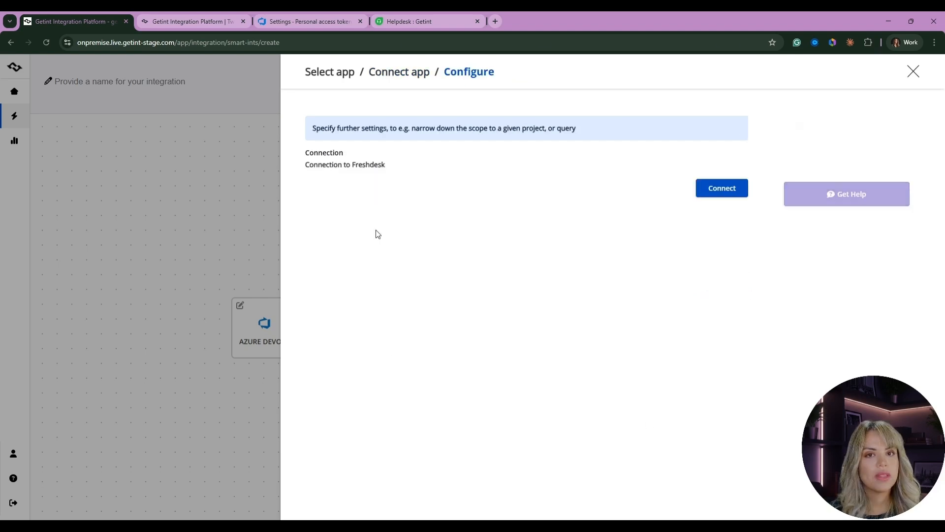
{"action": "left_click", "coordinate": [725, 188]}
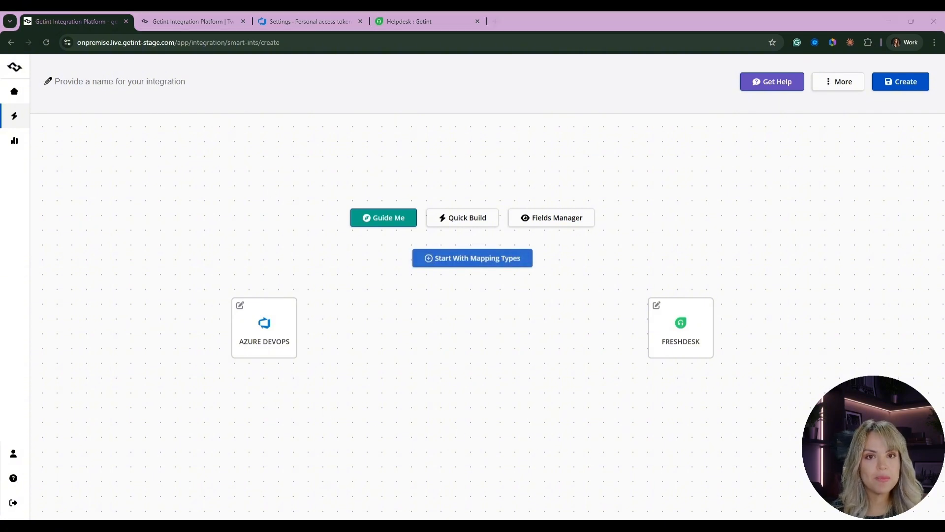
- Start mapping types and map the Azure type Task to the Freshdesk type Incident
{"action": "left_click", "coordinate": [470, 261]}
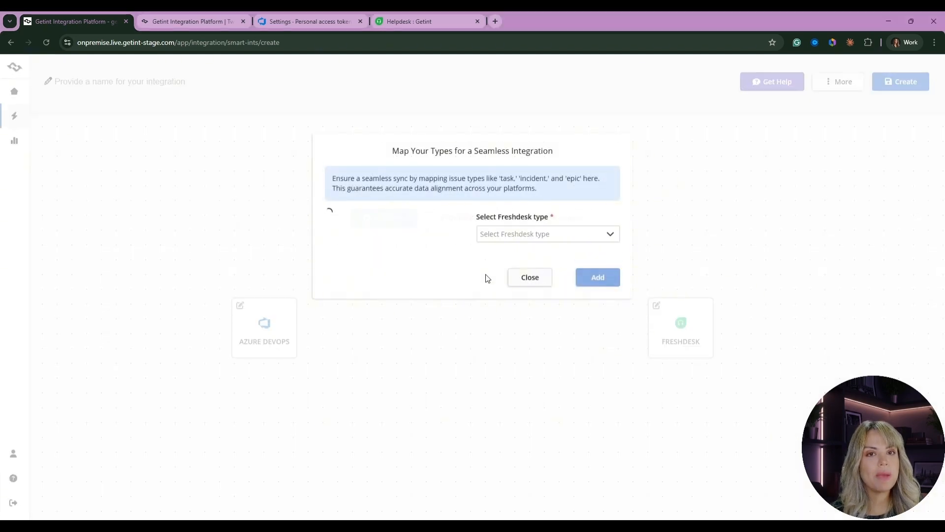
{"action": "left_click", "coordinate": [380, 237]}
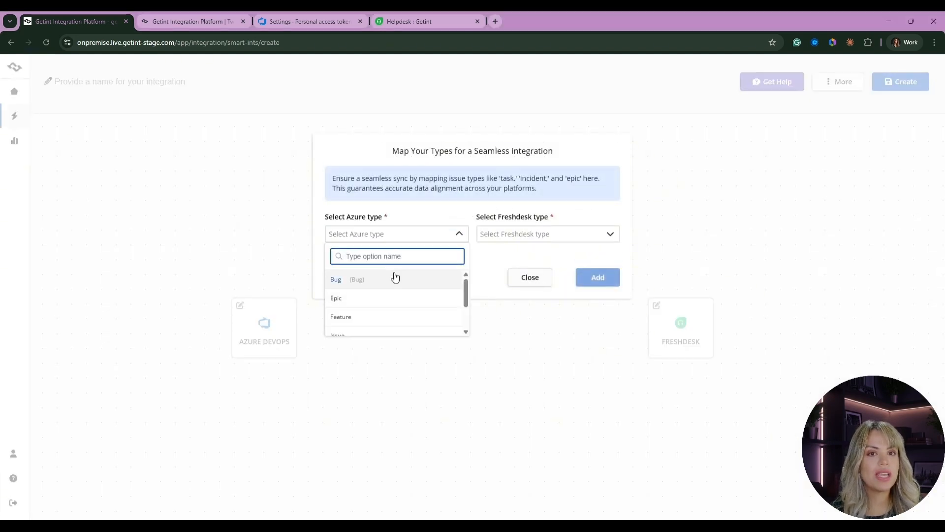
{"action": "scroll", "coordinate": [369, 315], "scroll_direction": "down", "scroll_amount": 1}
{"action": "left_click", "coordinate": [368, 315]}
{"action": "left_click", "coordinate": [512, 237]}
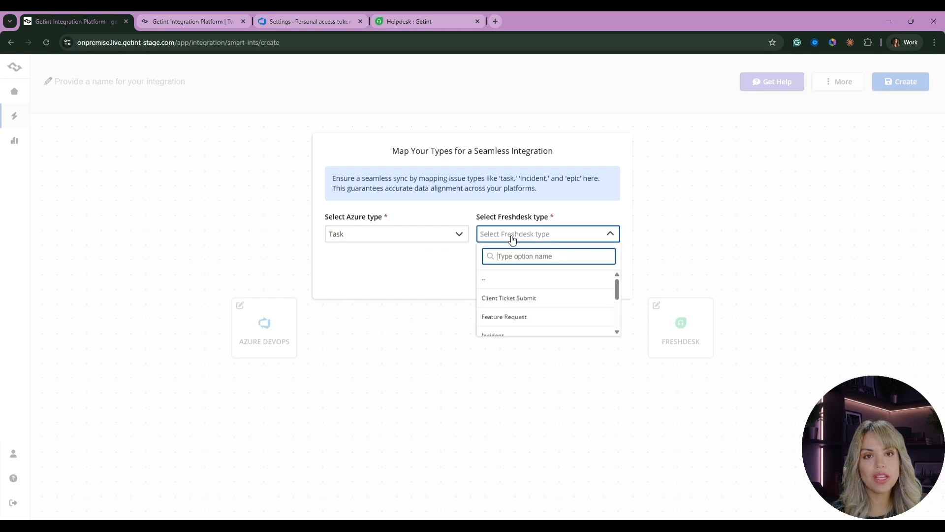
{"action": "left_click", "coordinate": [498, 335]}
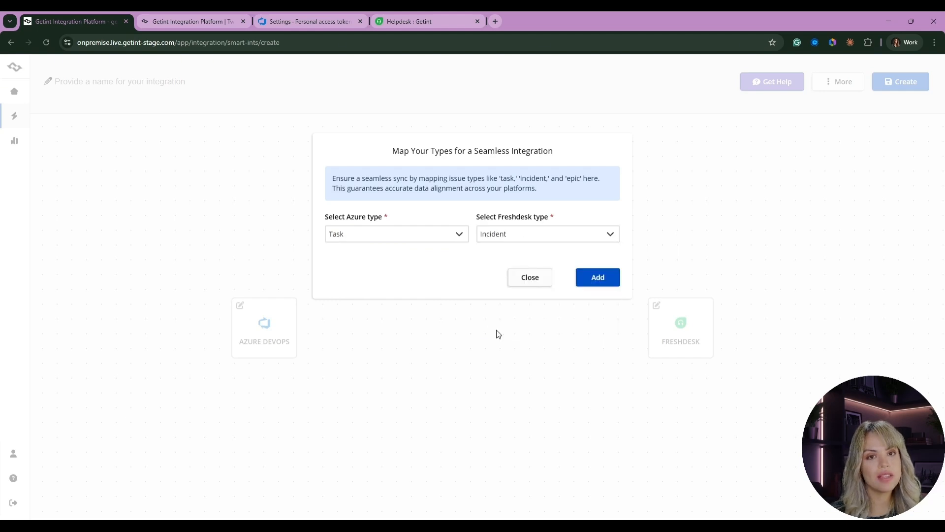
{"action": "left_click", "coordinate": [598, 280]}
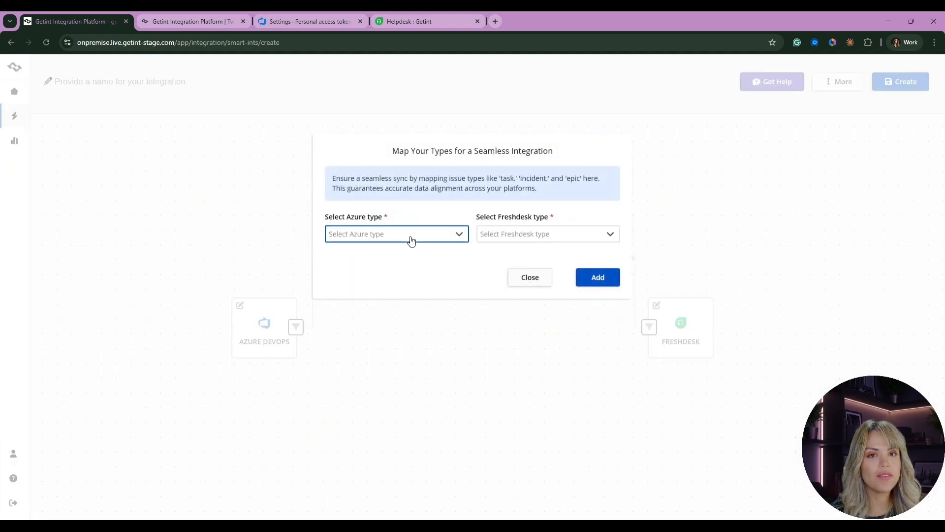
- Browse the Azure and Freshdesk type lists in the reopened mapping dialog, then close it
{"action": "left_click", "coordinate": [409, 236]}
{"action": "scroll", "coordinate": [409, 290], "scroll_direction": "down", "scroll_amount": 2}
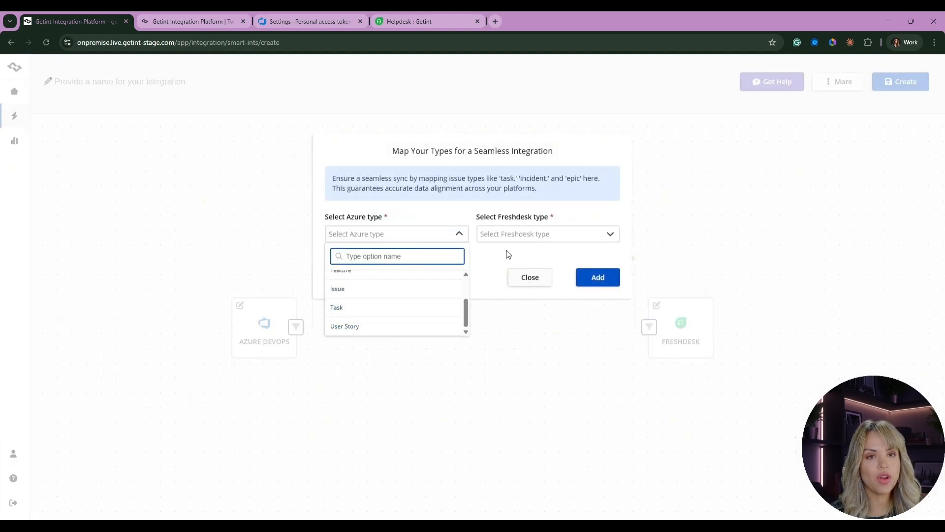
{"action": "left_click", "coordinate": [507, 234]}
{"action": "left_click", "coordinate": [379, 272]}
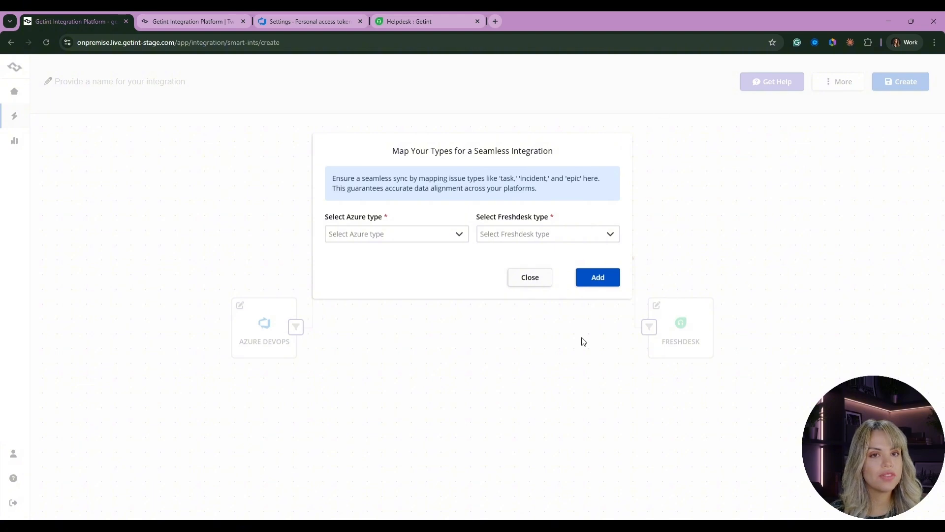
{"action": "left_click", "coordinate": [500, 231]}
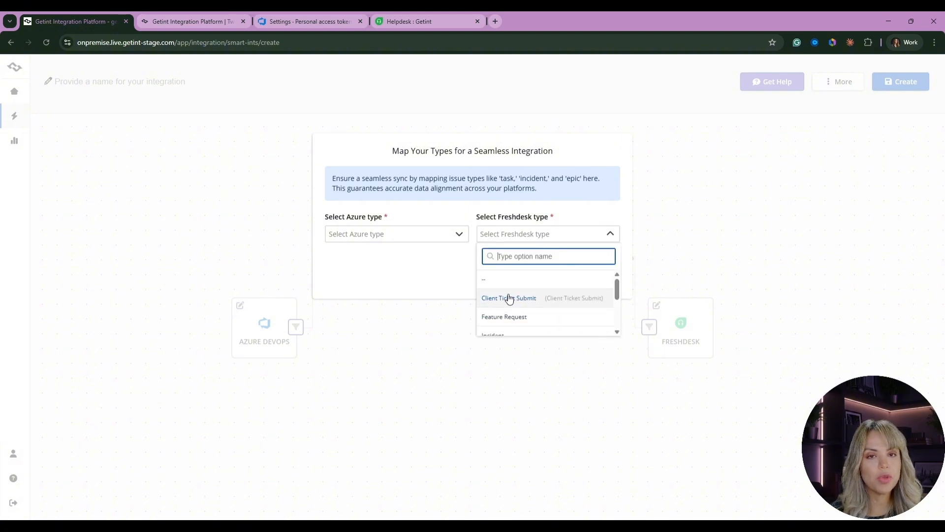
{"action": "scroll", "coordinate": [511, 310], "scroll_direction": "down", "scroll_amount": 3}
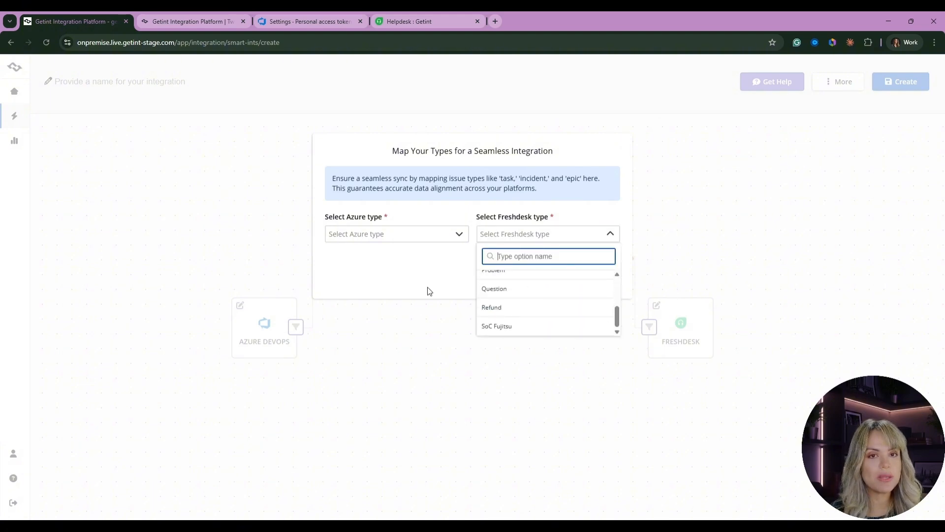
{"action": "left_click", "coordinate": [428, 290]}
{"action": "left_click", "coordinate": [542, 282]}
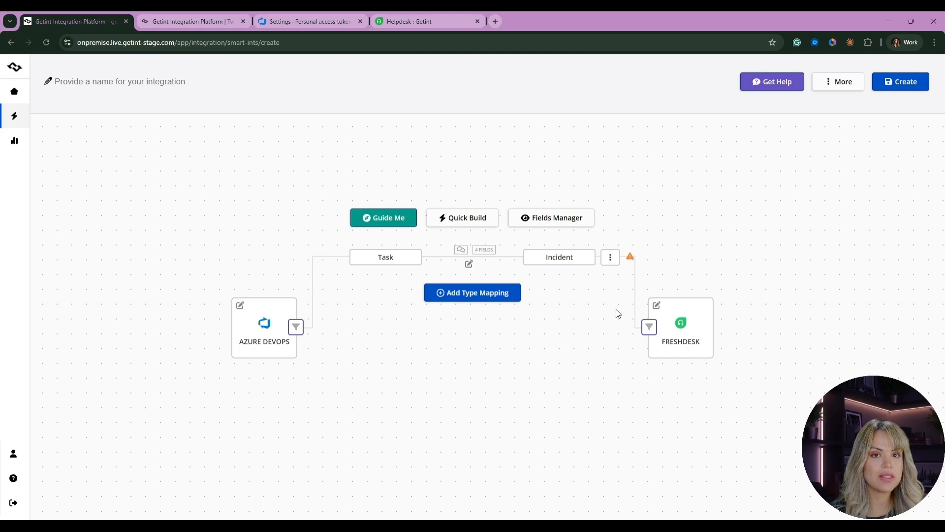
- Open the Task–Incident type mapping and start a new field mapping from the Azure side
{"action": "left_click", "coordinate": [399, 257]}
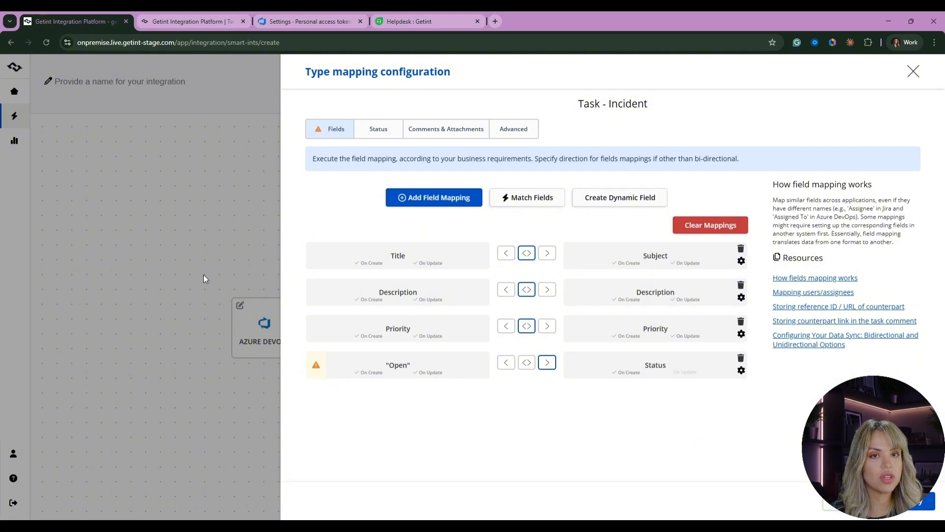
{"action": "left_click", "coordinate": [412, 198]}
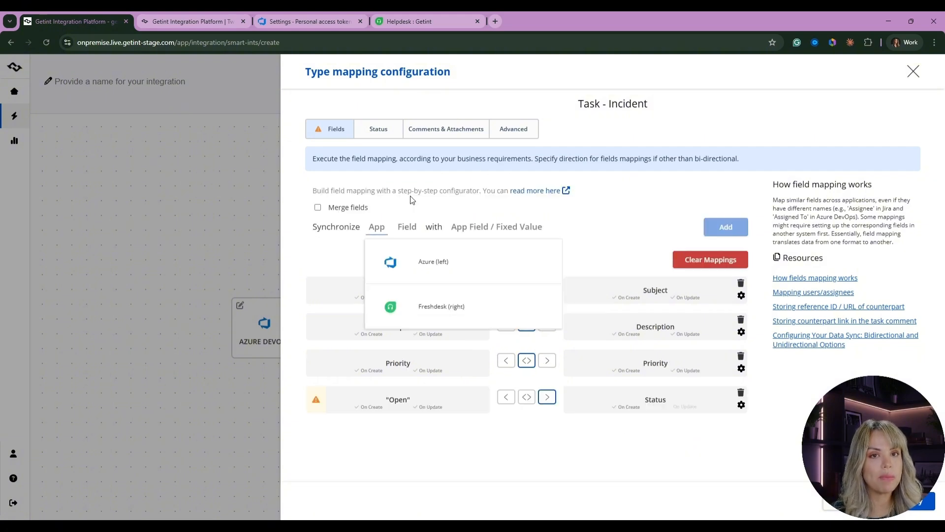
{"action": "left_click", "coordinate": [424, 265]}
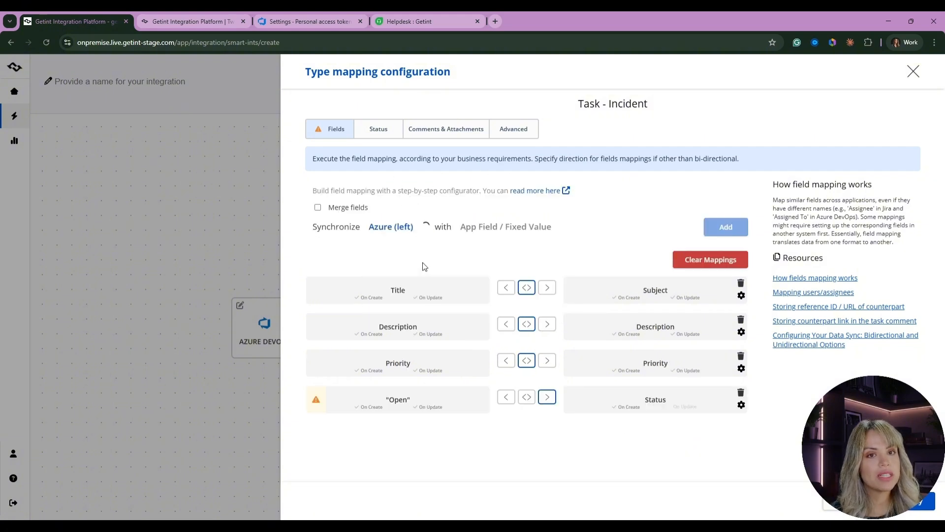
- Map the Azure Created By field to the Freshdesk Requester field and open its field mapping configuration
{"action": "scroll", "coordinate": [523, 300], "scroll_direction": "down", "scroll_amount": 3}
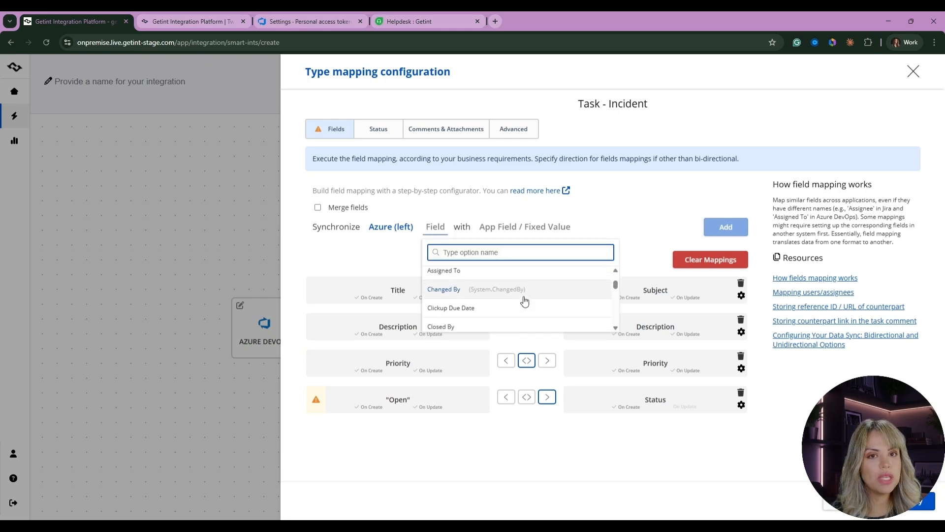
{"action": "scroll", "coordinate": [525, 302], "scroll_direction": "down", "scroll_amount": 1}
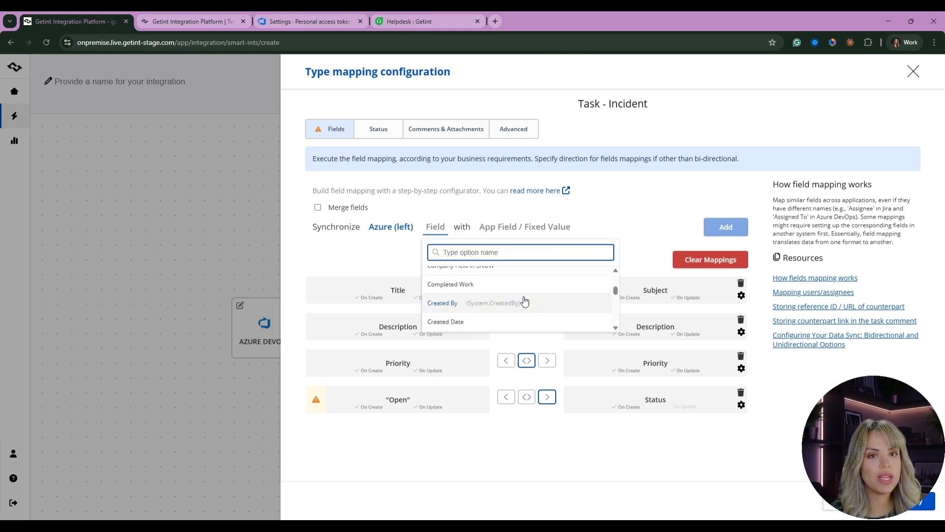
{"action": "scroll", "coordinate": [525, 301], "scroll_direction": "down", "scroll_amount": 8}
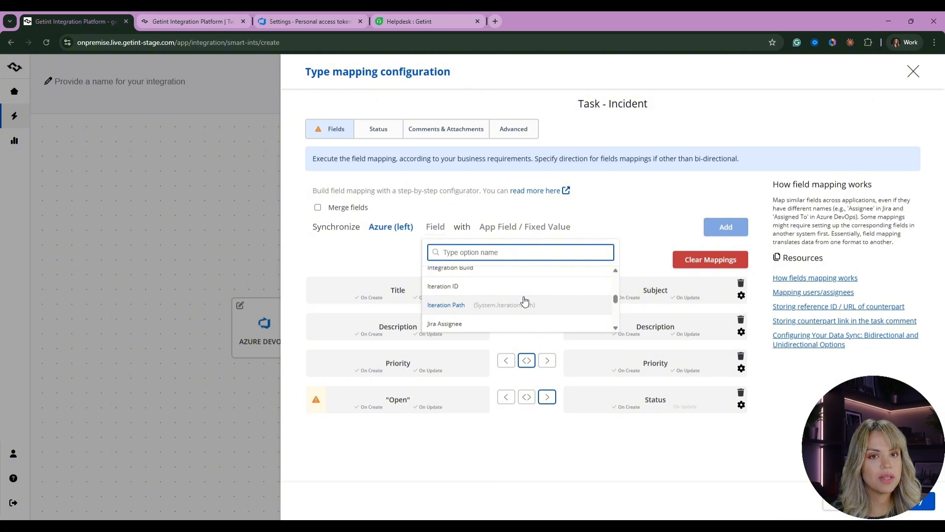
{"action": "scroll", "coordinate": [525, 301], "scroll_direction": "up", "scroll_amount": 8}
{"action": "left_click", "coordinate": [524, 301]}
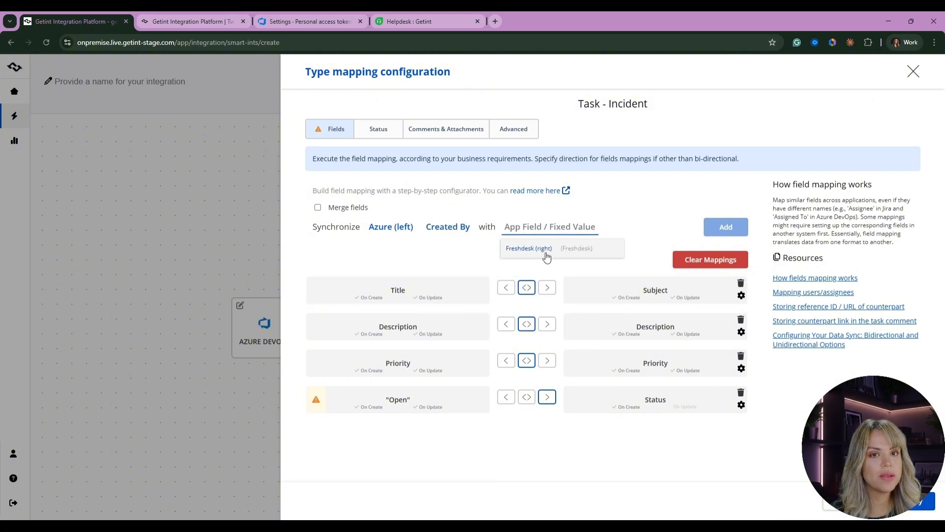
{"action": "left_click", "coordinate": [545, 254]}
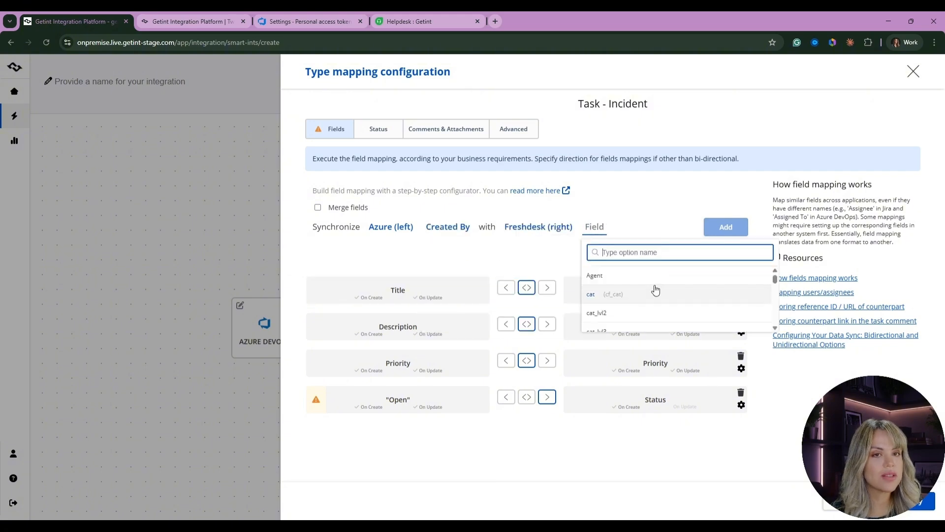
{"action": "type", "text": "re"}
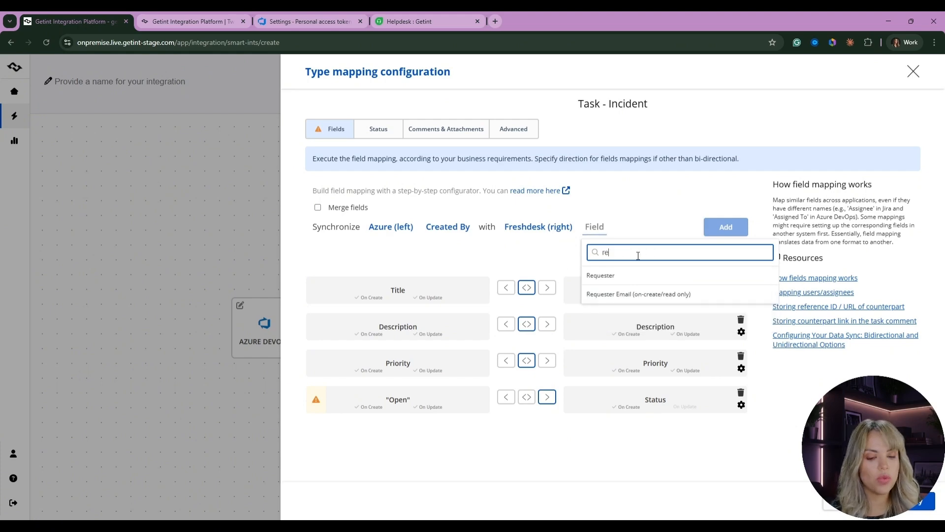
{"action": "left_click", "coordinate": [601, 275]}
{"action": "left_click", "coordinate": [459, 288]}
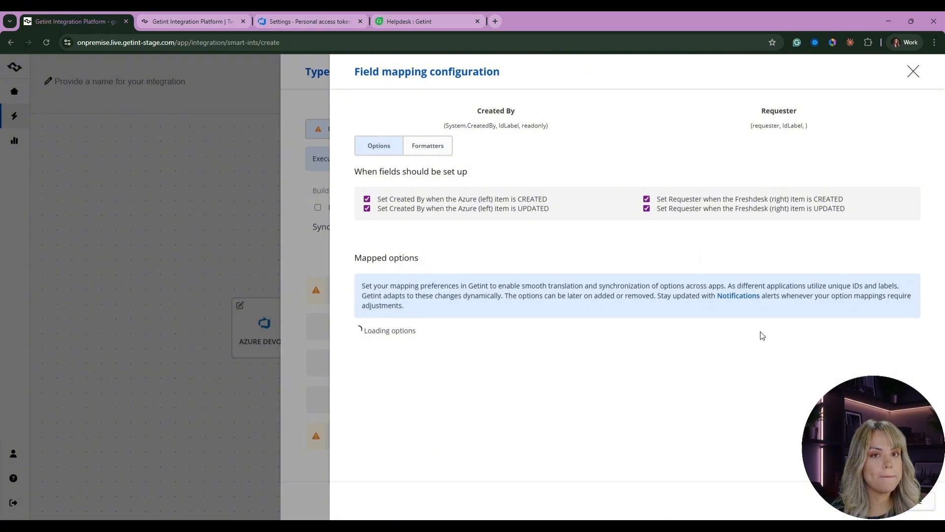
- Map the Azure user option to the matching Freshdesk user option for the Created By–Requester mapping, then close the dialog
{"action": "scroll", "coordinate": [495, 299], "scroll_direction": "down", "scroll_amount": 2}
{"action": "left_click", "coordinate": [455, 280]}
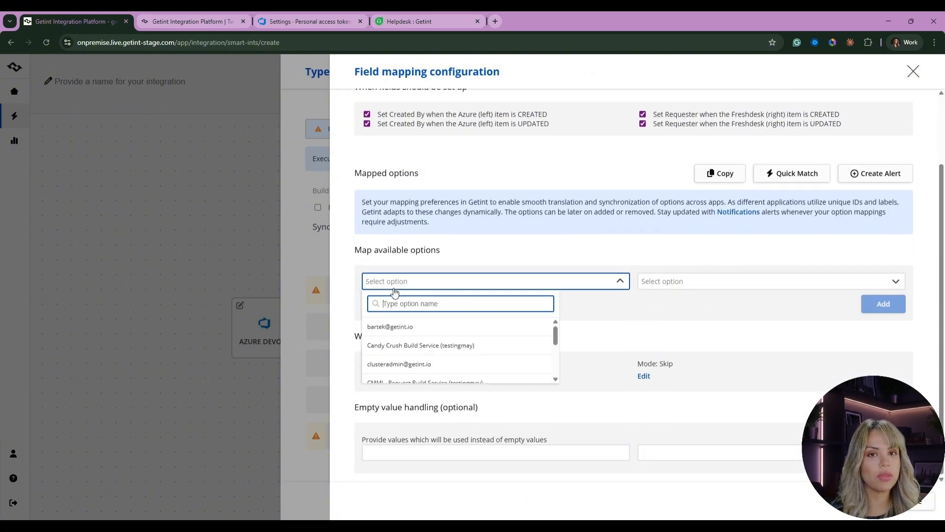
{"action": "type", "text": "may"}
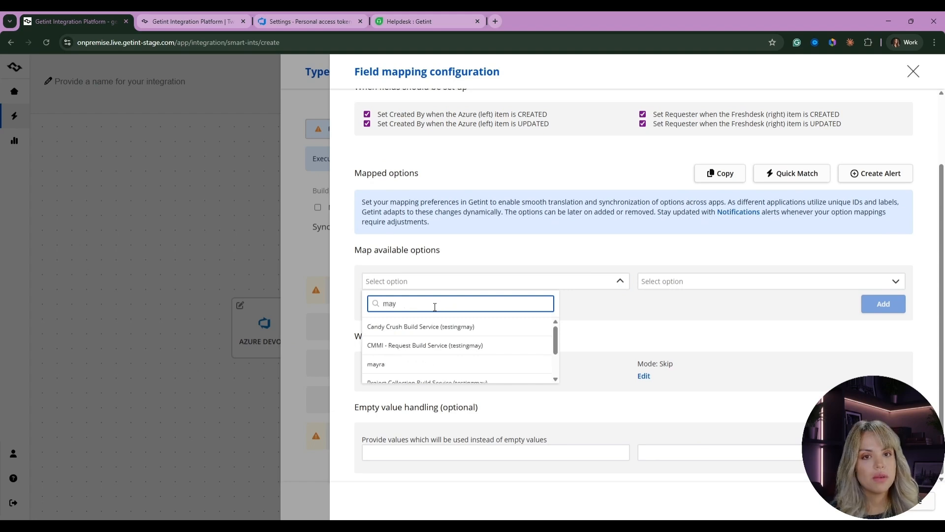
{"action": "scroll", "coordinate": [449, 360], "scroll_direction": "down", "scroll_amount": 1}
{"action": "scroll", "coordinate": [443, 364], "scroll_direction": "up", "scroll_amount": 1}
{"action": "left_click", "coordinate": [440, 364]}
{"action": "scroll", "coordinate": [681, 264], "scroll_direction": "down", "scroll_amount": 1}
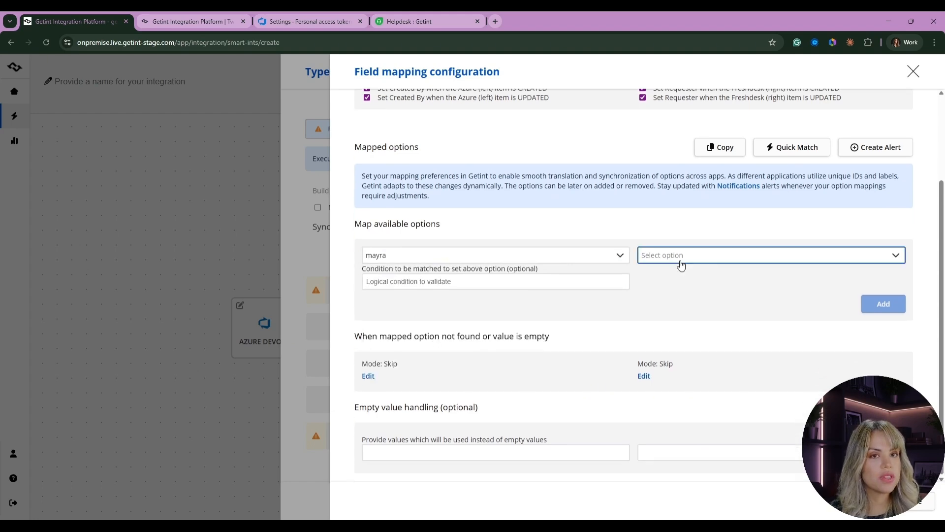
{"action": "left_click", "coordinate": [681, 254]}
{"action": "type", "text": "may"}
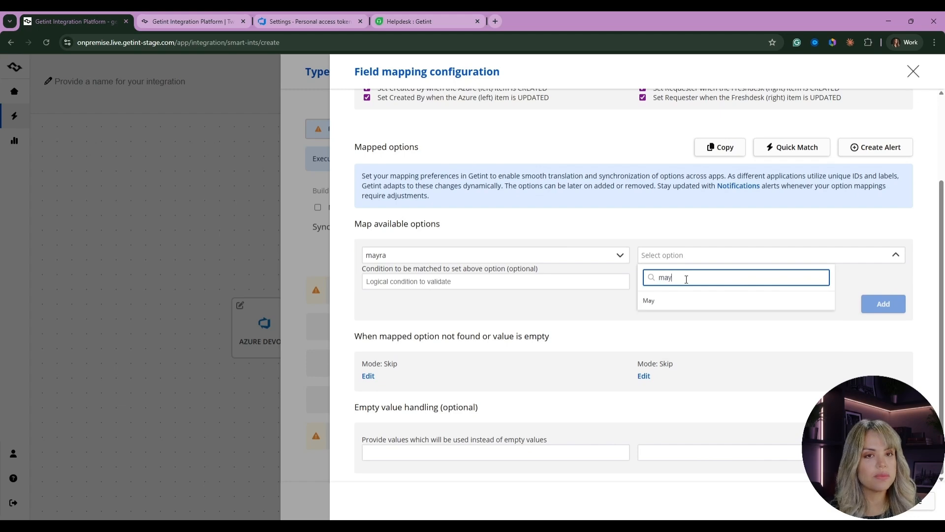
{"action": "key", "text": "Return"}
{"action": "scroll", "coordinate": [819, 271], "scroll_direction": "up", "scroll_amount": 4}
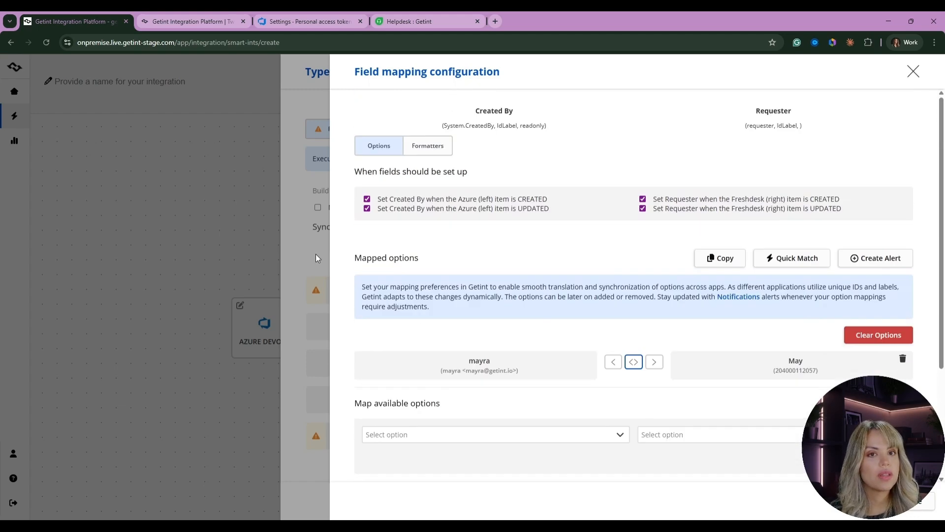
{"action": "left_click", "coordinate": [315, 254]}
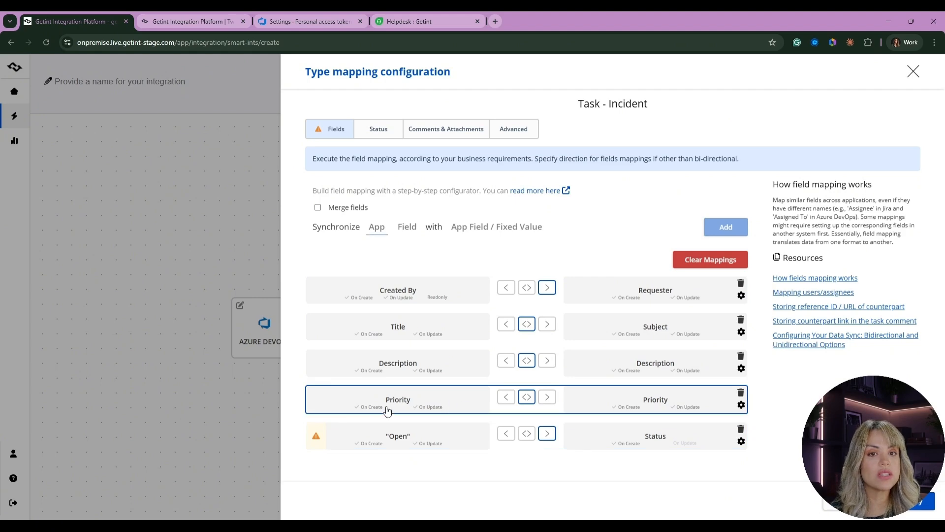
- Open the Priority–Priority field mapping configuration to review its option settings
{"action": "left_click", "coordinate": [458, 400]}
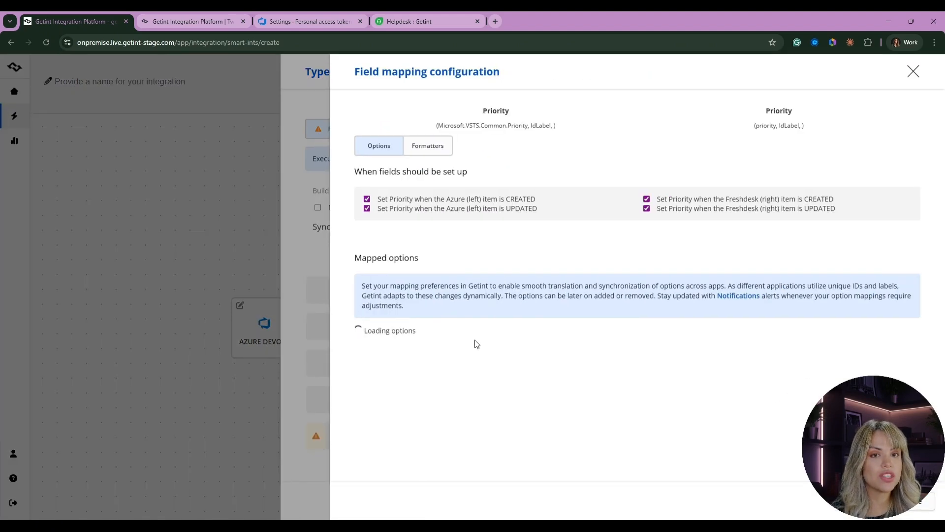
{"action": "scroll", "coordinate": [721, 398], "scroll_direction": "down", "scroll_amount": 4}
{"action": "scroll", "coordinate": [629, 376], "scroll_direction": "up", "scroll_amount": 2}
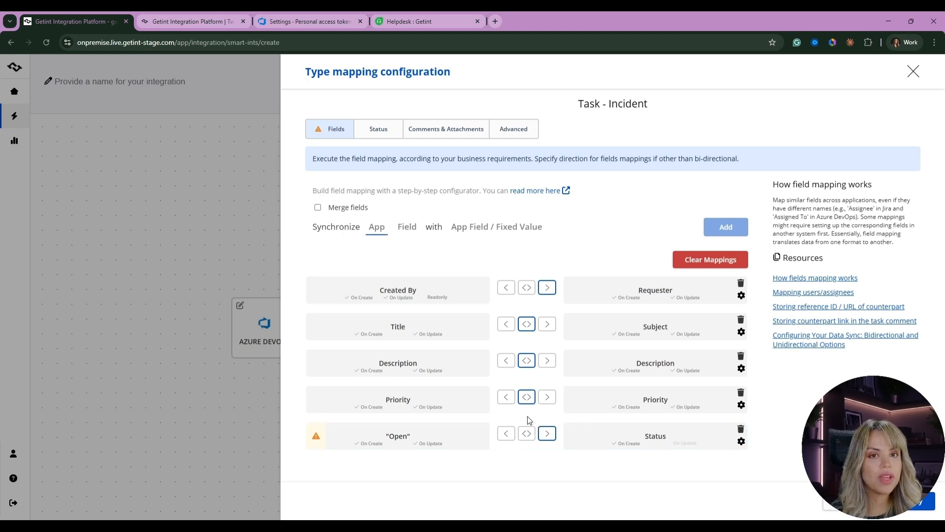
- Open the Status settings and map the Azure New and Active statuses to the Freshdesk Open status
{"action": "left_click", "coordinate": [368, 127]}
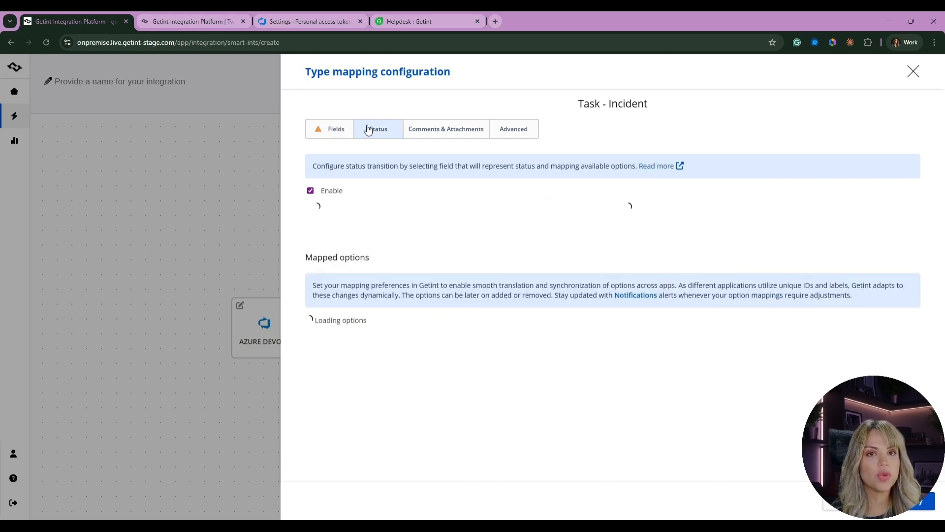
{"action": "scroll", "coordinate": [515, 257], "scroll_direction": "down", "scroll_amount": 2}
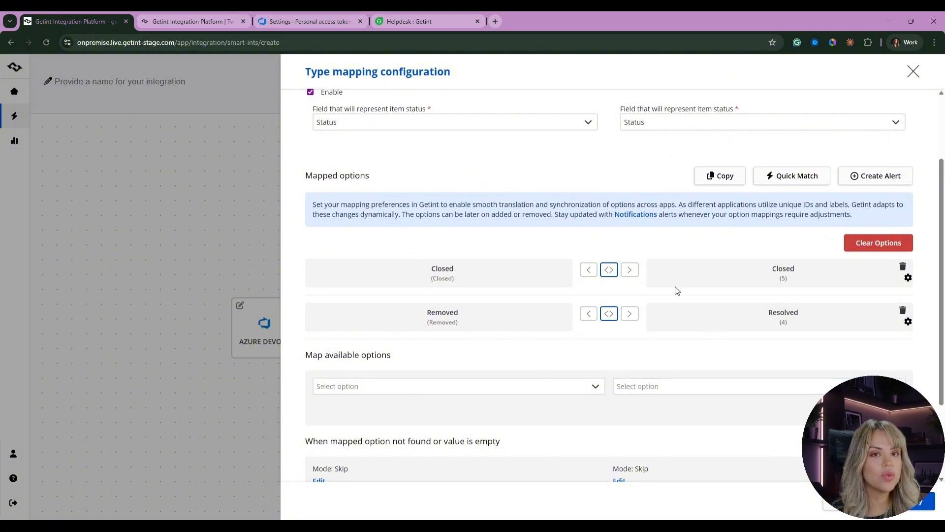
{"action": "left_click", "coordinate": [533, 388]}
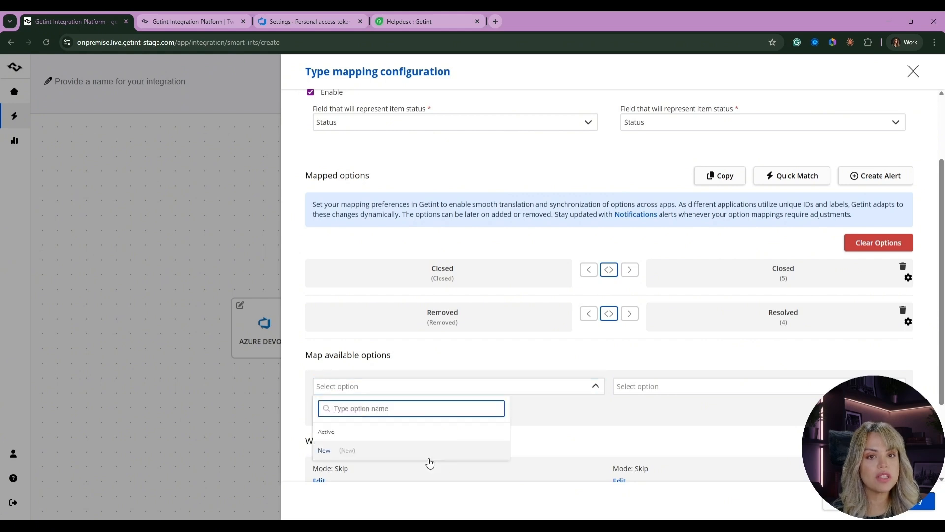
{"action": "left_click", "coordinate": [379, 450]}
{"action": "scroll", "coordinate": [707, 422], "scroll_direction": "down", "scroll_amount": 2}
{"action": "left_click", "coordinate": [652, 340]}
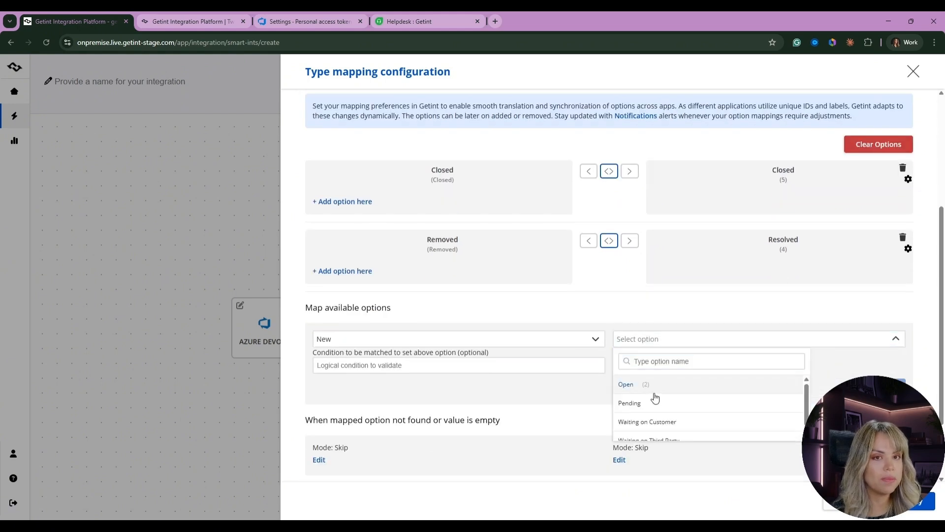
{"action": "left_click", "coordinate": [640, 387]}
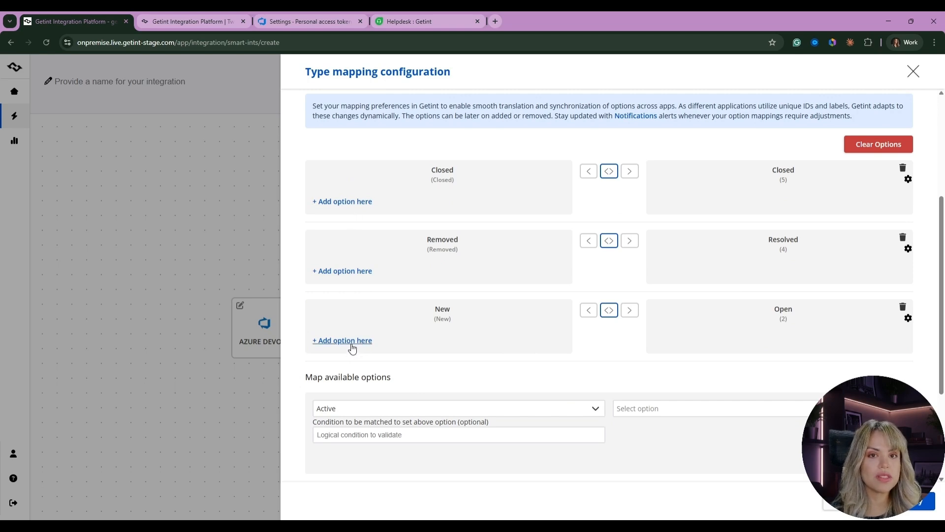
{"action": "left_click", "coordinate": [351, 344]}
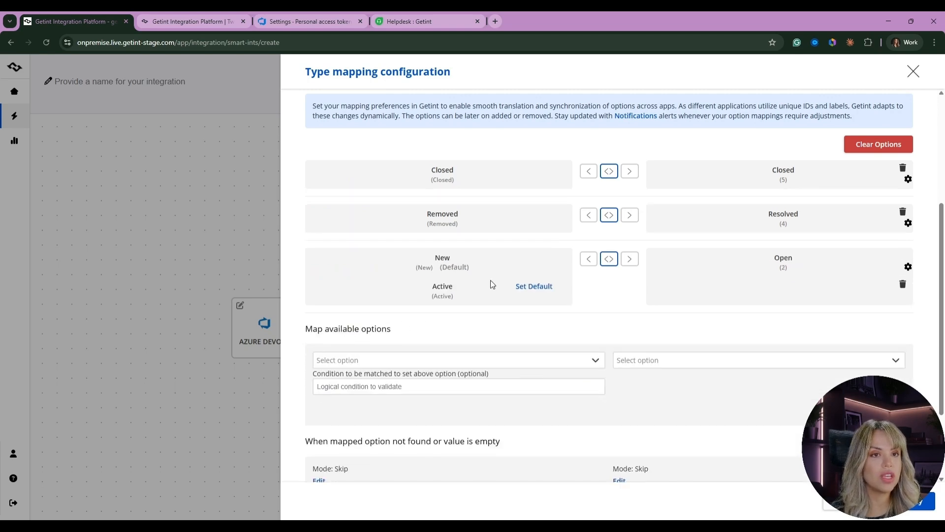
- Browse the remaining Freshdesk status options available for mapping
{"action": "left_click", "coordinate": [669, 361]}
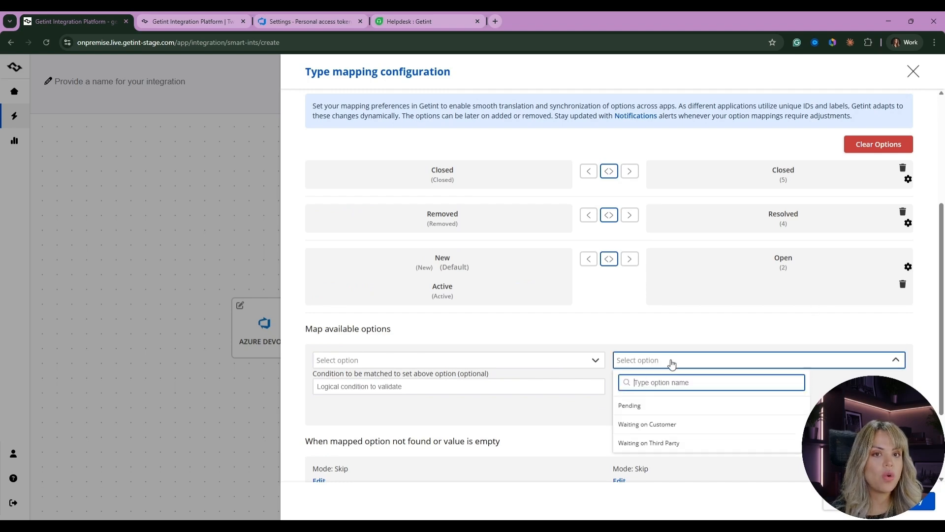
{"action": "scroll", "coordinate": [664, 394], "scroll_direction": "down", "scroll_amount": 1}
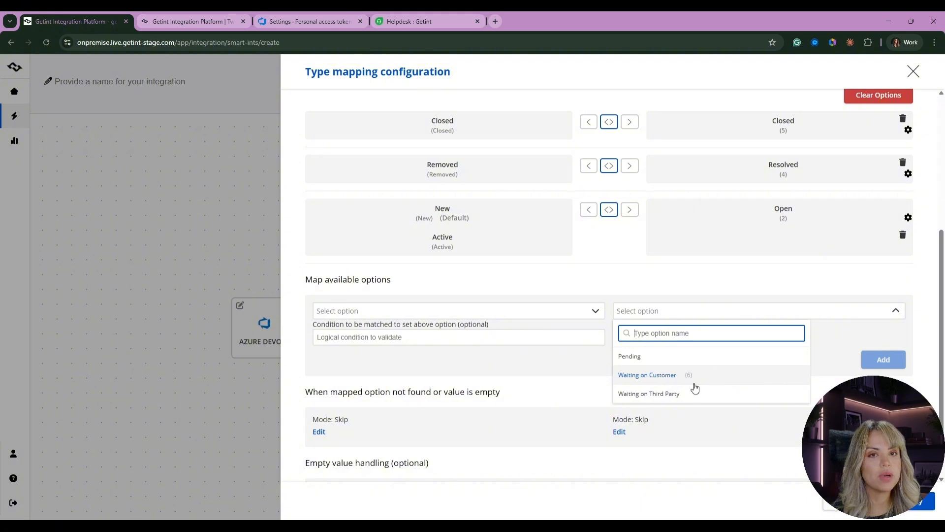
{"action": "left_click", "coordinate": [574, 276]}
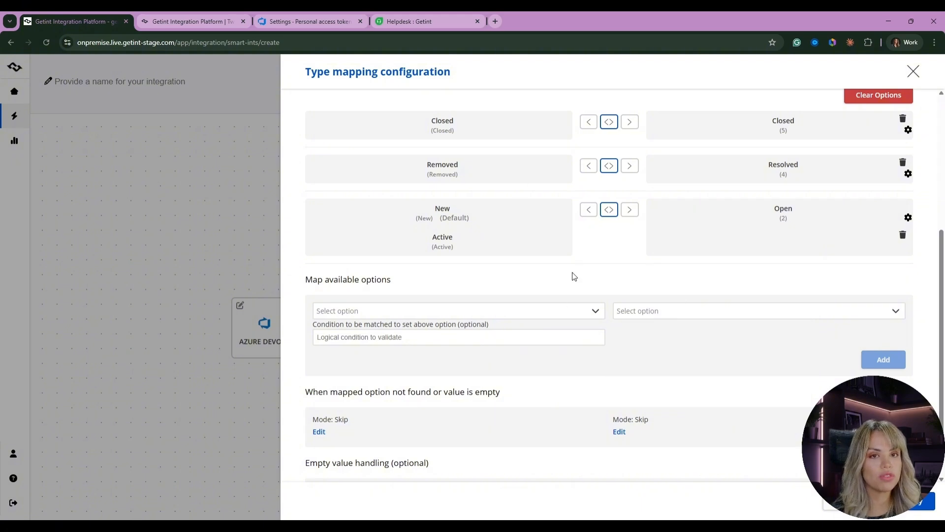
{"action": "scroll", "coordinate": [645, 383], "scroll_direction": "up", "scroll_amount": 2}
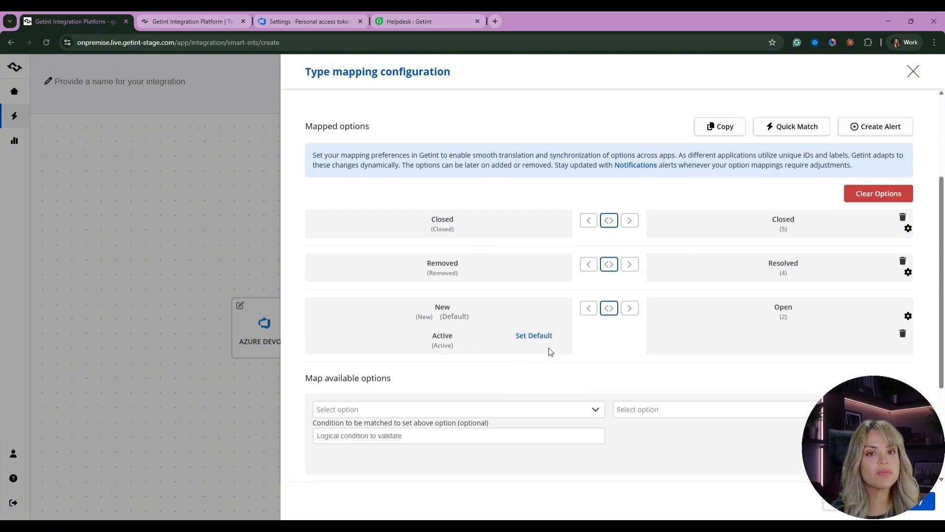
{"action": "scroll", "coordinate": [599, 371], "scroll_direction": "down", "scroll_amount": 1}
{"action": "left_click", "coordinate": [667, 362]}
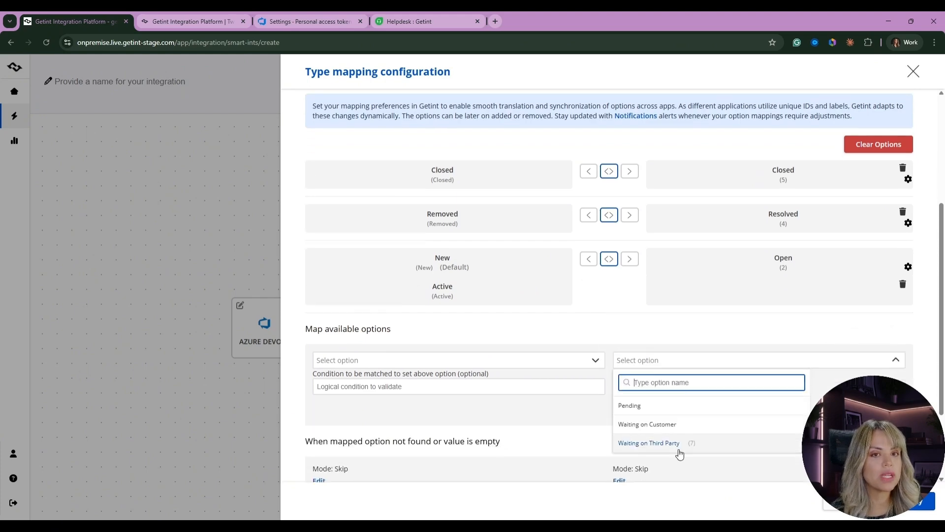
{"action": "left_click", "coordinate": [545, 432]}
{"action": "scroll", "coordinate": [721, 342], "scroll_direction": "up", "scroll_amount": 4}
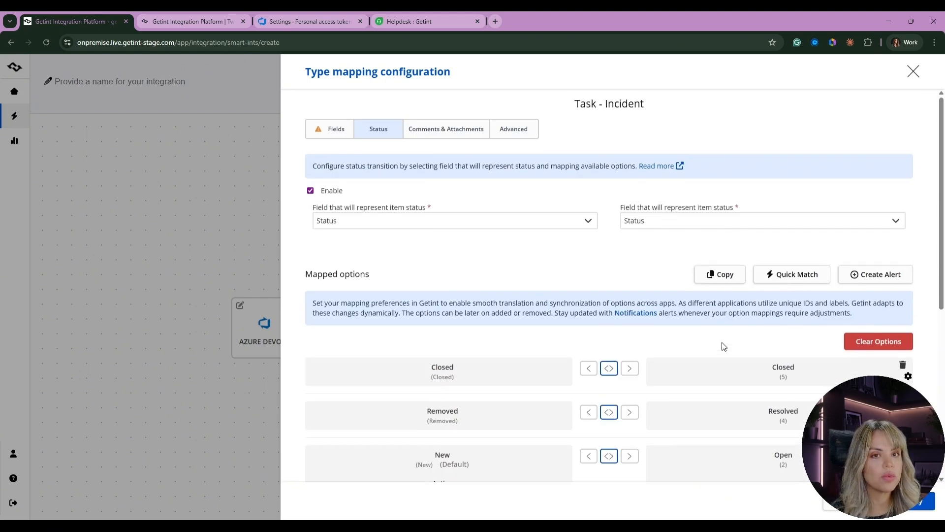
{"action": "scroll", "coordinate": [715, 372], "scroll_direction": "down", "scroll_amount": 1}
{"action": "scroll", "coordinate": [693, 433], "scroll_direction": "up", "scroll_amount": 1}
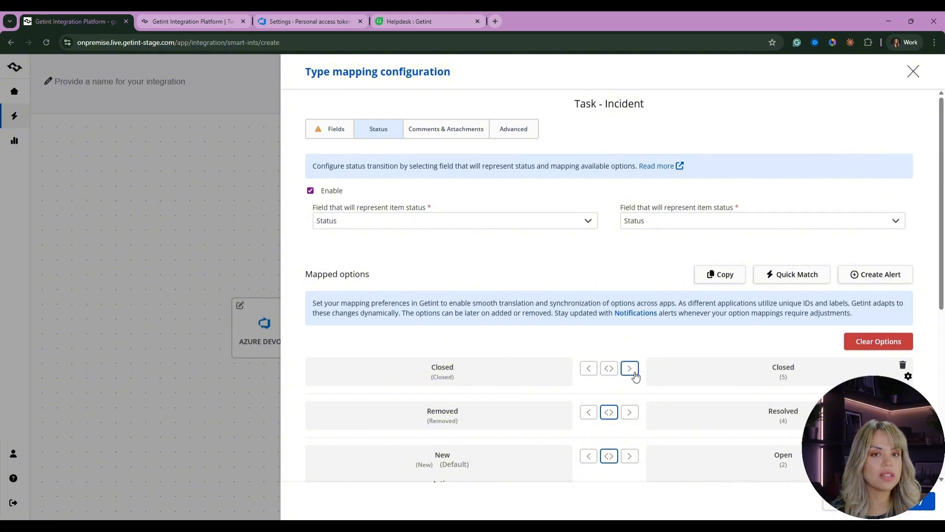
- Try one-way sync toward Freshdesk on the status mappings, then restore both-way sync on all three rows
{"action": "left_click", "coordinate": [630, 412]}
{"action": "scroll", "coordinate": [611, 353], "scroll_direction": "down", "scroll_amount": 2}
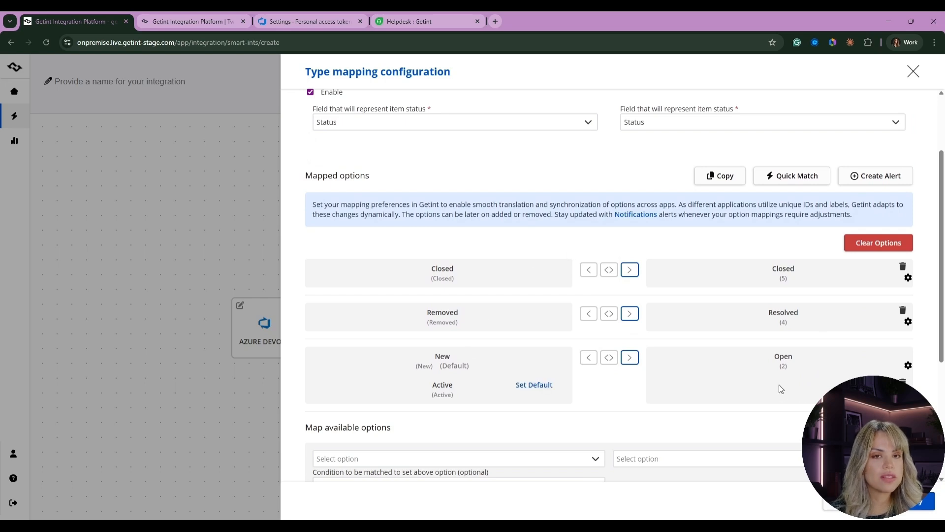
{"action": "left_click", "coordinate": [608, 357]}
{"action": "left_click", "coordinate": [609, 313]}
{"action": "left_click", "coordinate": [609, 270]}
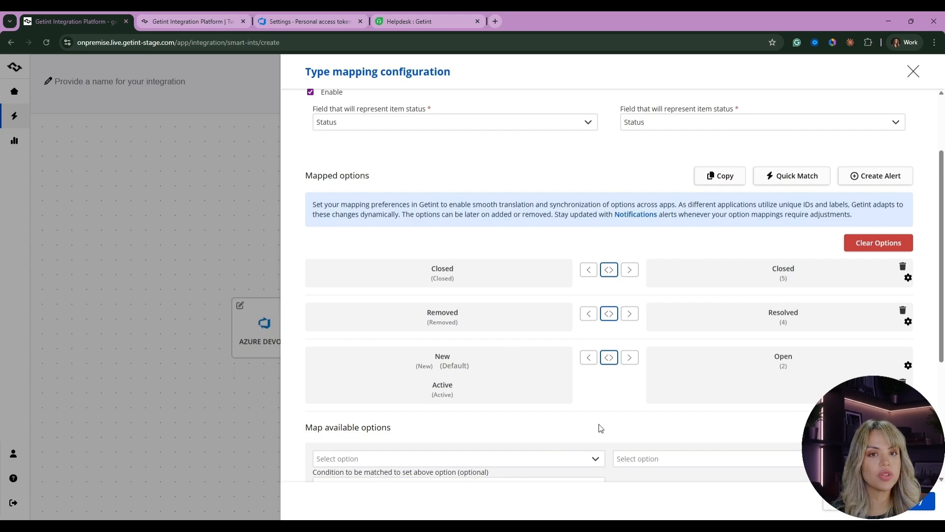
- Try one-way directions on the Title–Subject field mapping and set it back to both ways
{"action": "scroll", "coordinate": [586, 416], "scroll_direction": "up", "scroll_amount": 2}
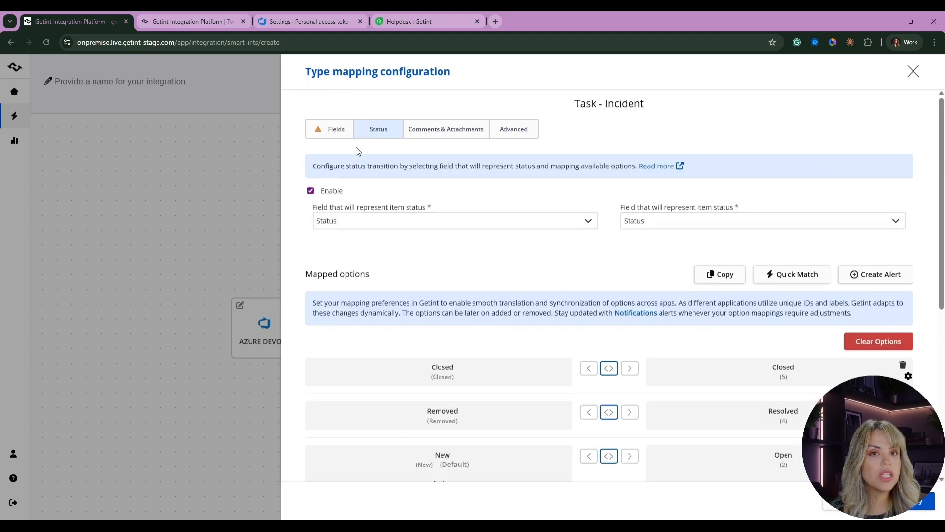
{"action": "left_click", "coordinate": [336, 130]}
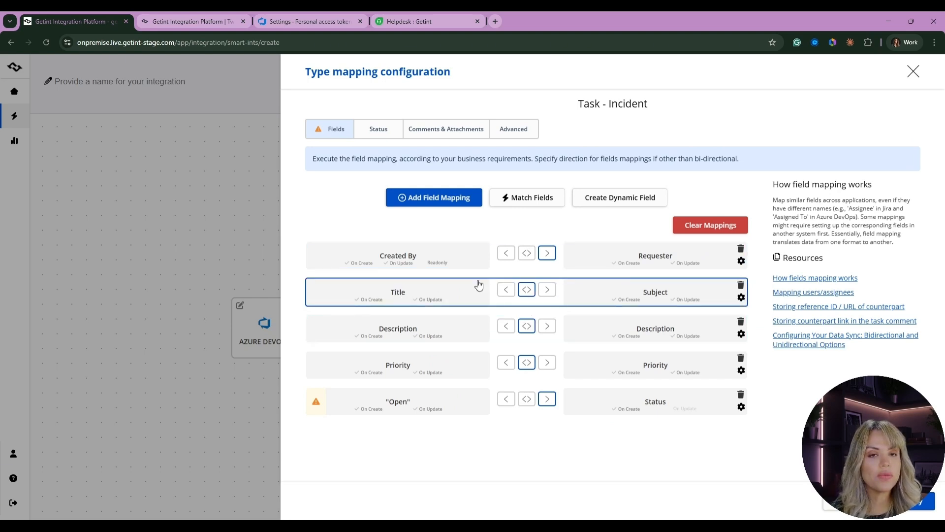
{"action": "left_click", "coordinate": [547, 289]}
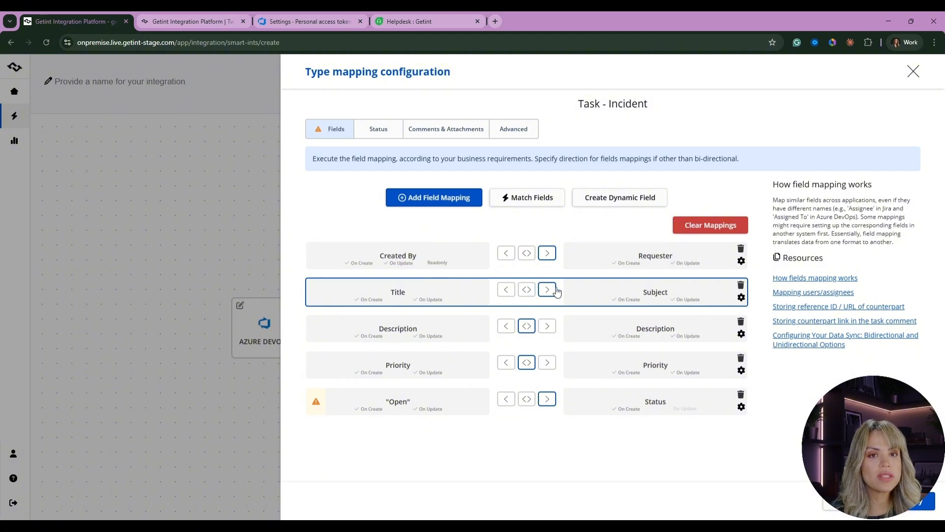
{"action": "left_click", "coordinate": [506, 289]}
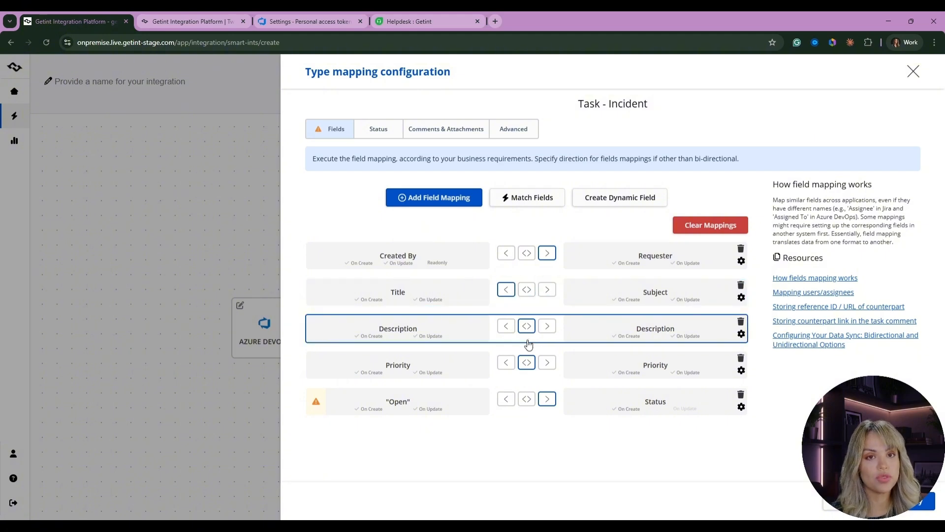
{"action": "left_click", "coordinate": [527, 289]}
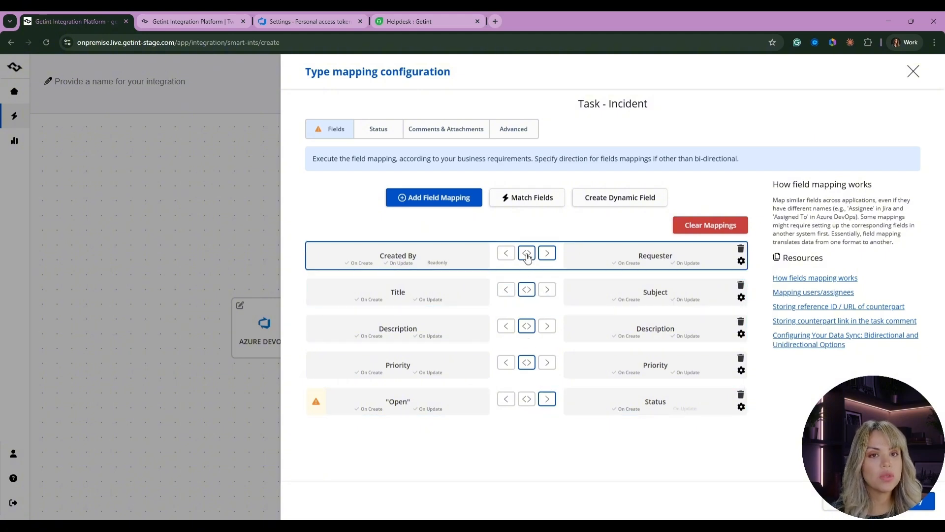
{"action": "left_click", "coordinate": [547, 399]}
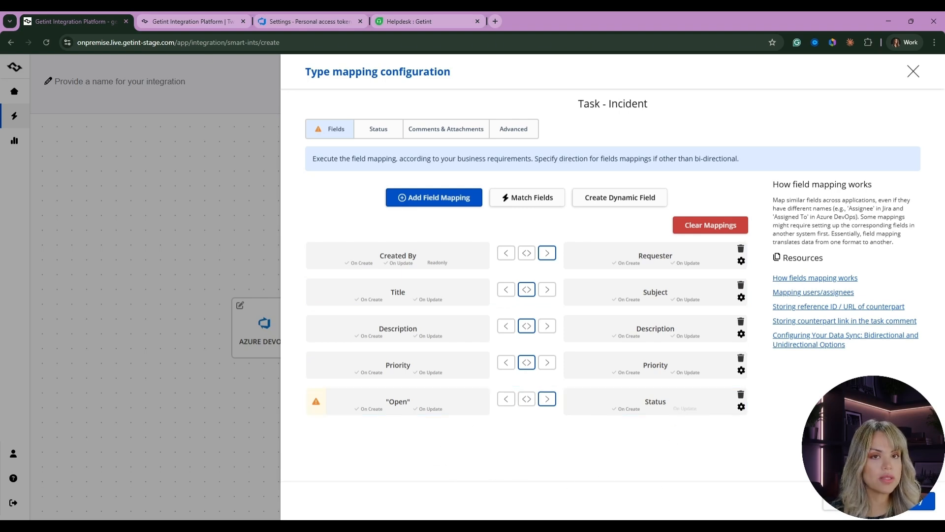
- Enable attachment synchronization in the Comments & Attachments settings, keeping comments synced both ways, and close the type mapping
{"action": "left_click", "coordinate": [436, 133]}
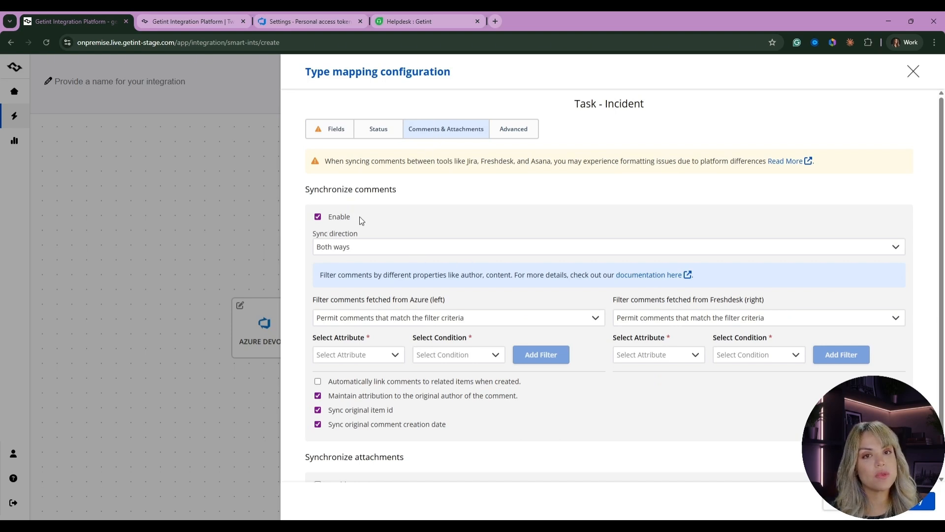
{"action": "left_click", "coordinate": [423, 253]}
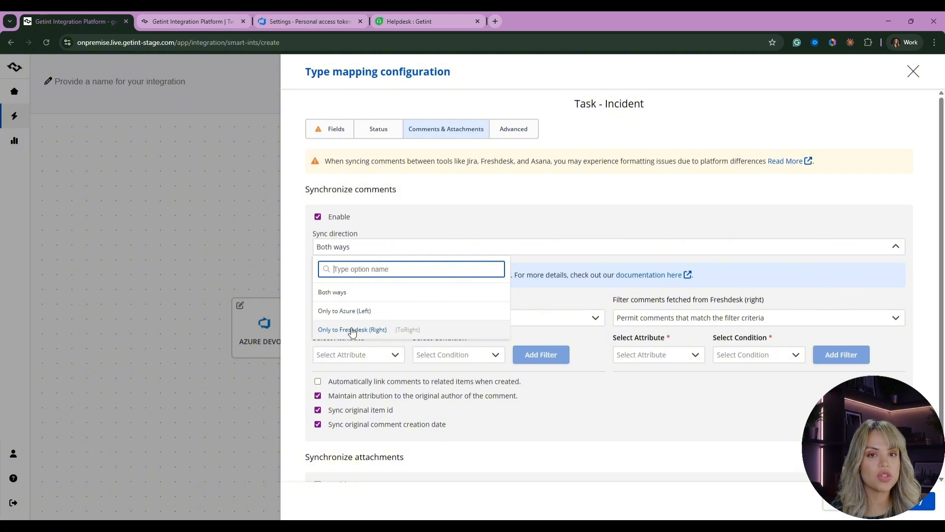
{"action": "left_click", "coordinate": [583, 207]}
{"action": "scroll", "coordinate": [533, 311], "scroll_direction": "down", "scroll_amount": 1}
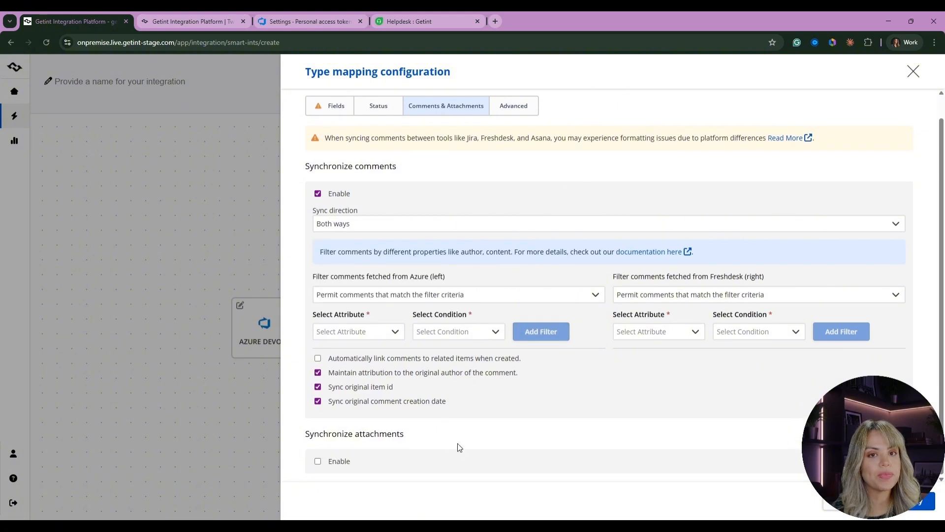
{"action": "left_click", "coordinate": [318, 461]}
{"action": "scroll", "coordinate": [353, 420], "scroll_direction": "down", "scroll_amount": 3}
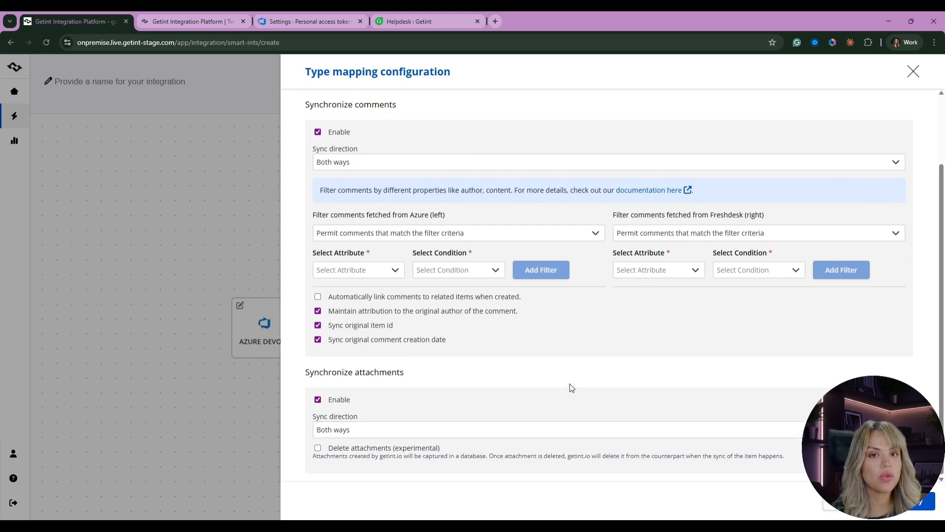
{"action": "scroll", "coordinate": [571, 389], "scroll_direction": "up", "scroll_amount": 2}
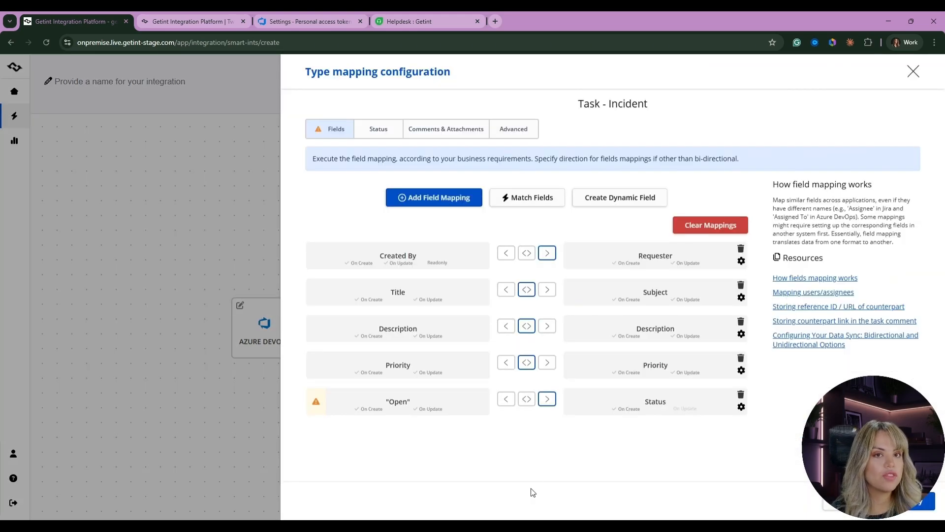
{"action": "left_click", "coordinate": [243, 206]}
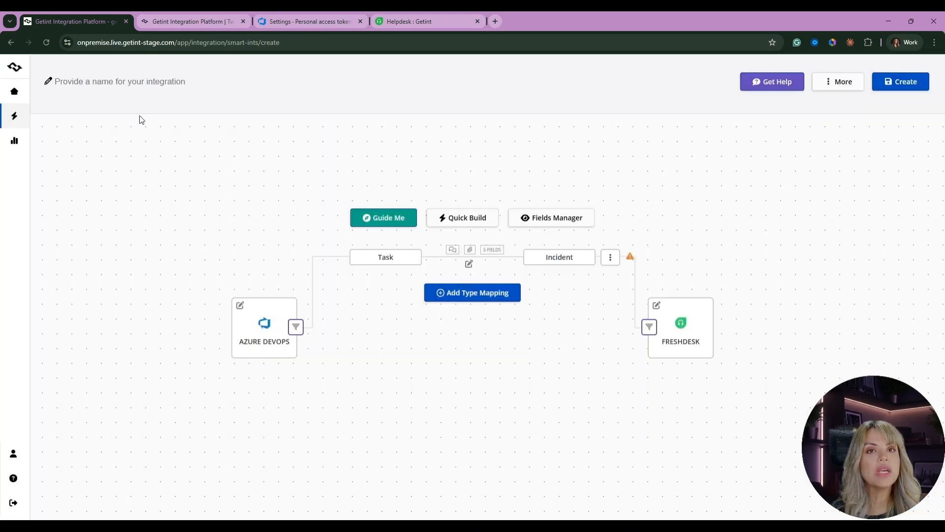
- Name the integration Demo and create it
{"action": "left_click", "coordinate": [144, 78]}
{"action": "type", "text": "De,mp"}
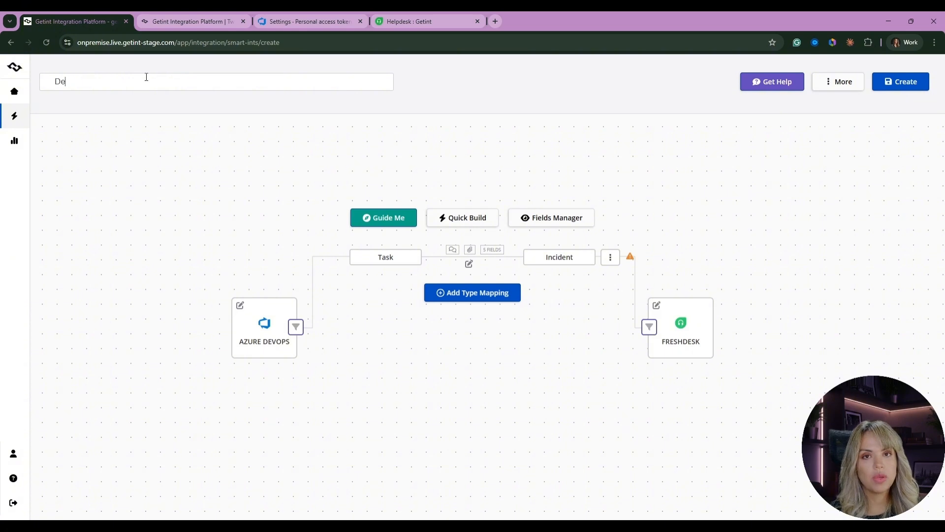
{"action": "left_click", "coordinate": [918, 81]}
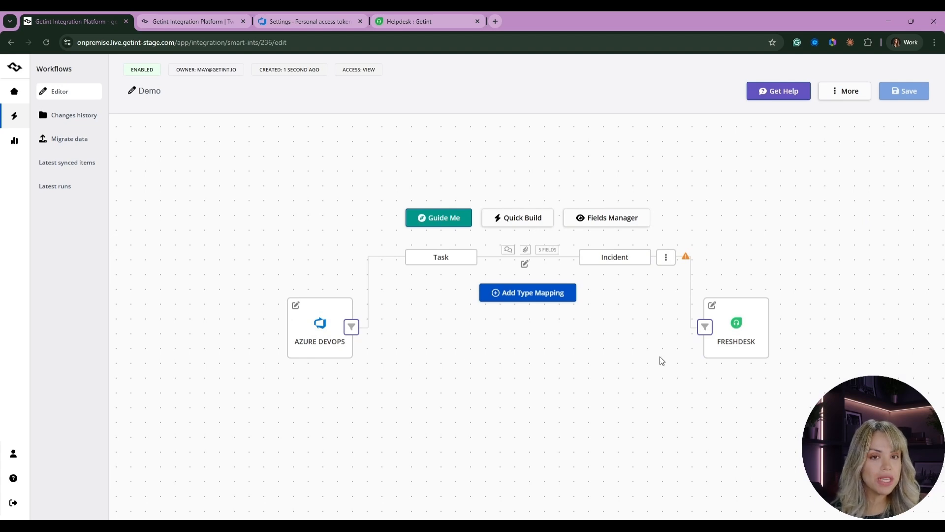
- Add an all-items filter for Azure items where Tags contains sync
{"action": "left_click", "coordinate": [352, 328]}
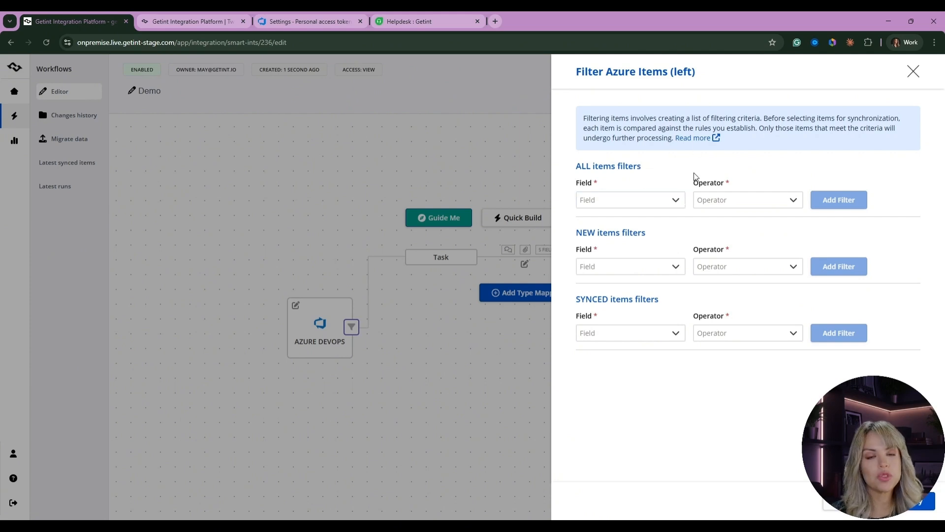
{"action": "left_click", "coordinate": [610, 200]}
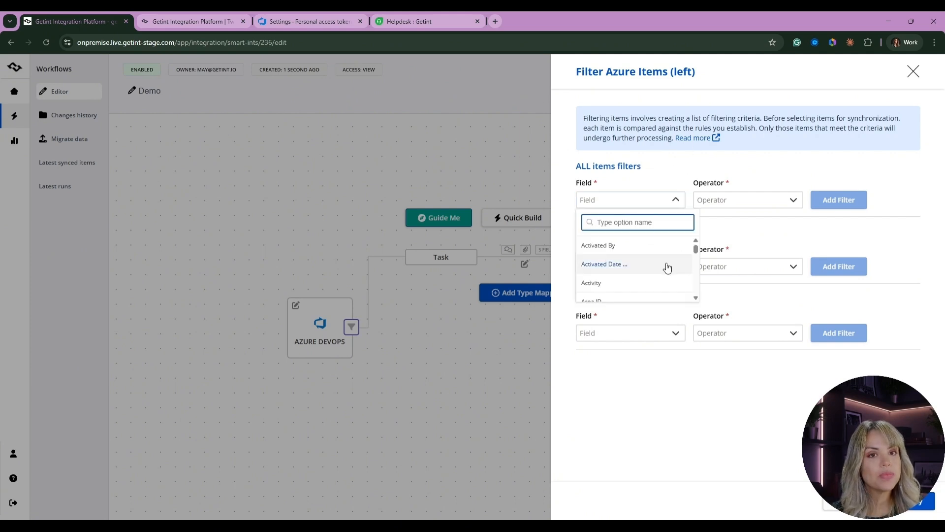
{"action": "scroll", "coordinate": [637, 281], "scroll_direction": "down", "scroll_amount": 3}
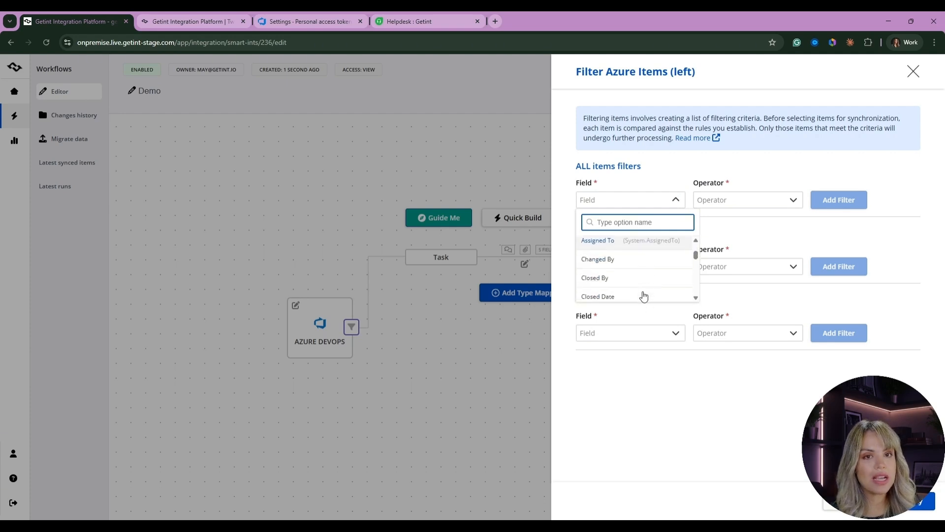
{"action": "scroll", "coordinate": [642, 260], "scroll_direction": "up", "scroll_amount": 1}
{"action": "scroll", "coordinate": [640, 256], "scroll_direction": "up", "scroll_amount": 1}
{"action": "type", "text": "la"}
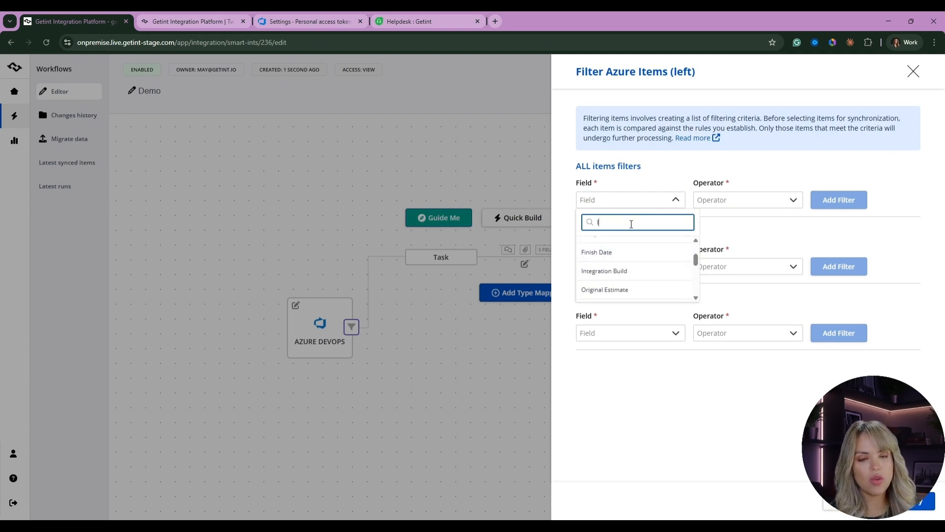
{"action": "key", "text": "BackSpace"}
{"action": "key", "text": "BackSpace"}
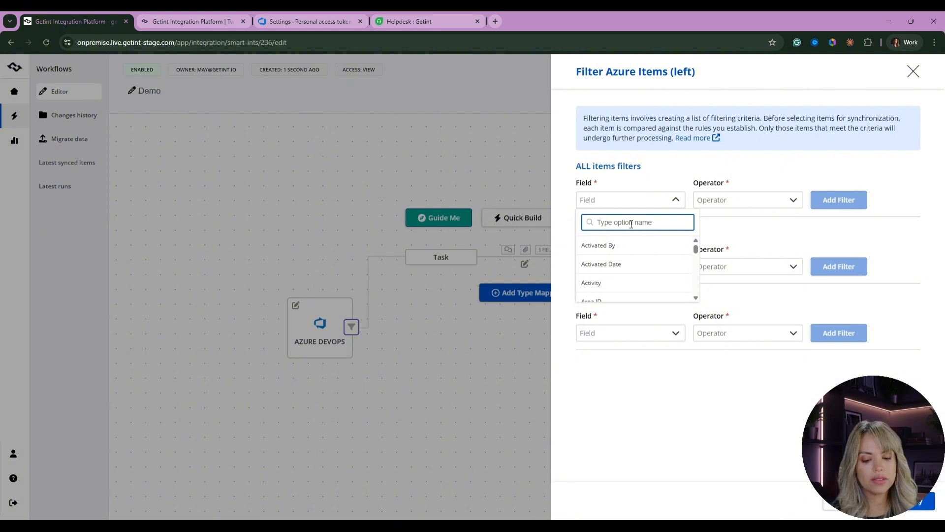
{"action": "type", "text": "tag"}
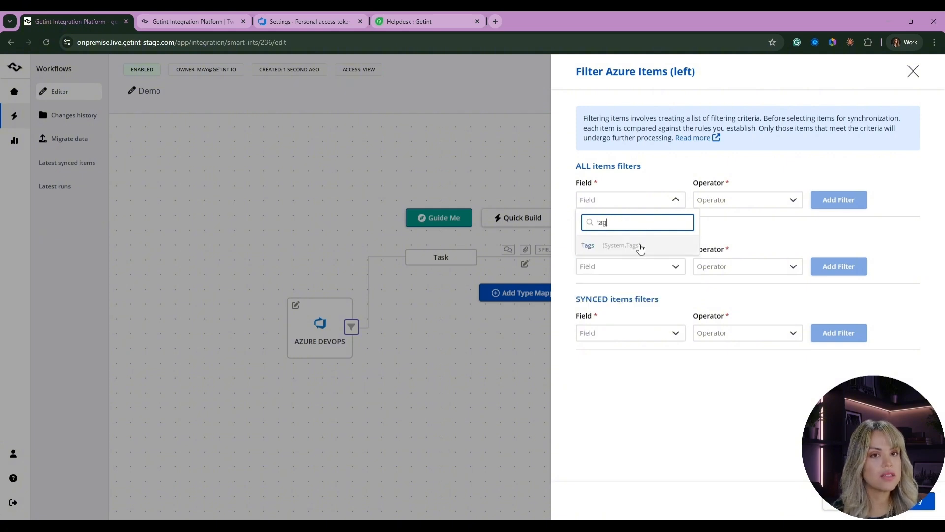
{"action": "left_click", "coordinate": [612, 246]}
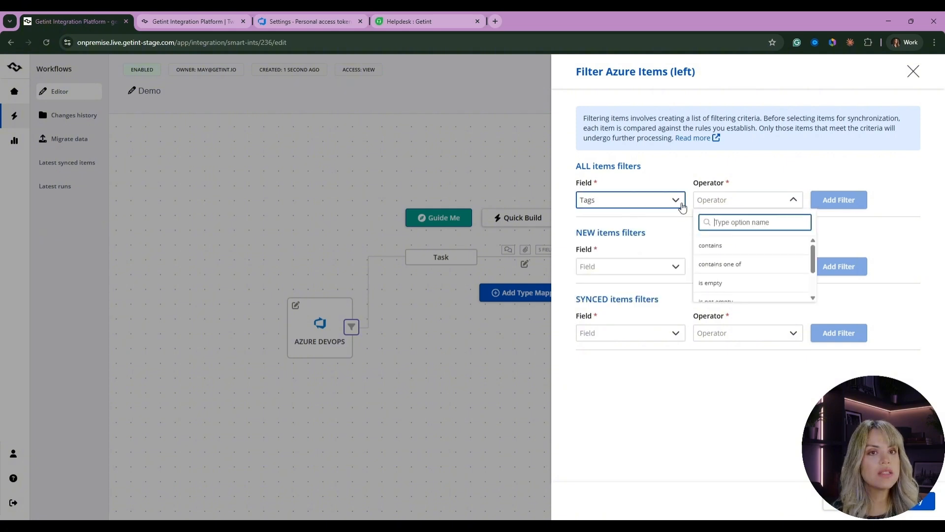
{"action": "left_click", "coordinate": [729, 246]}
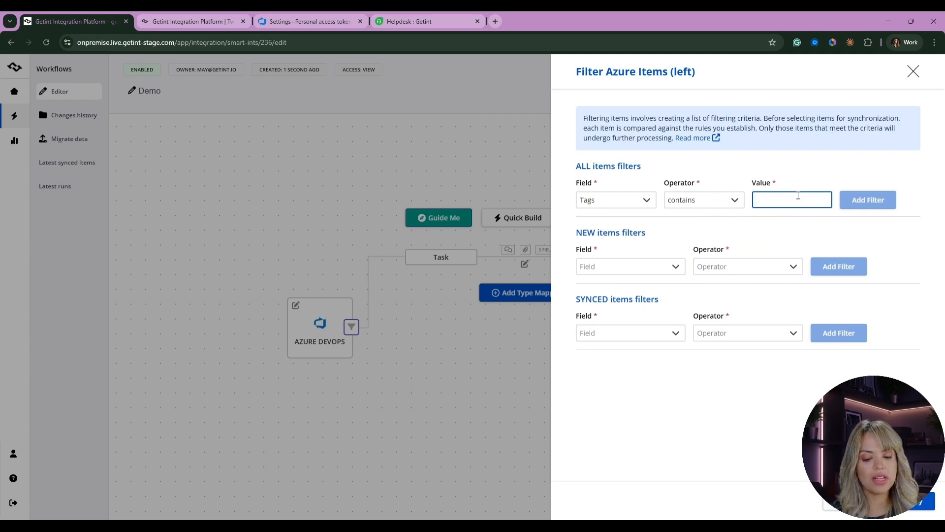
{"action": "type", "text": "sync"}
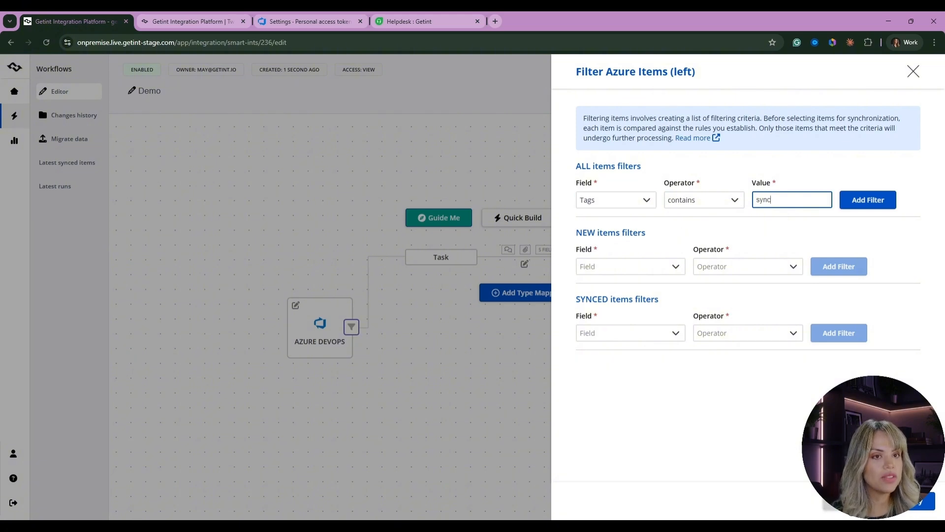
{"action": "left_click", "coordinate": [586, 387]}
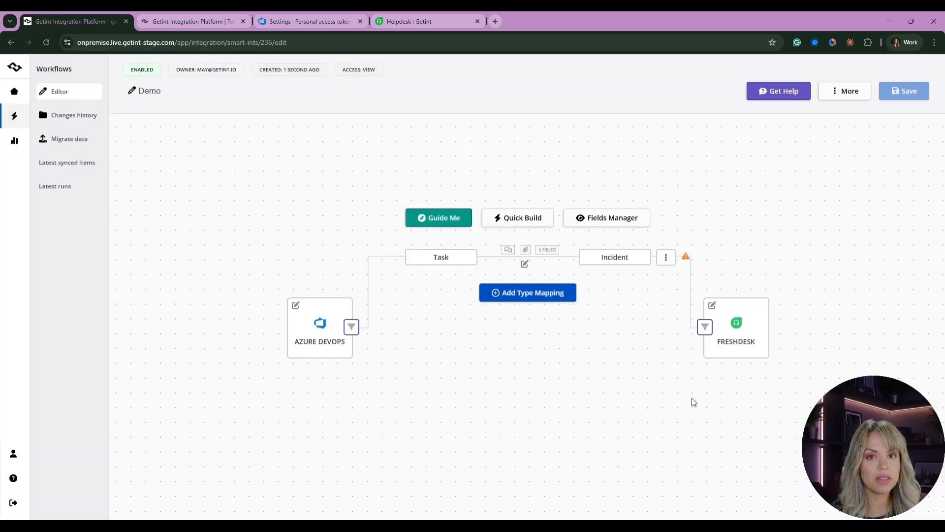
- Browse the field options for filtering Freshdesk items, then close the filter panel
{"action": "left_click", "coordinate": [705, 328]}
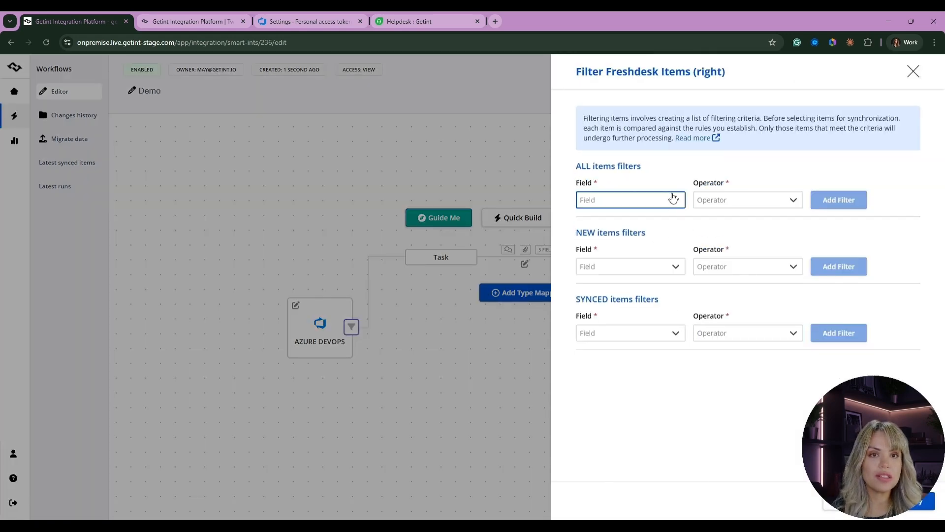
{"action": "left_click", "coordinate": [673, 199]}
{"action": "scroll", "coordinate": [671, 257], "scroll_direction": "down", "scroll_amount": 10}
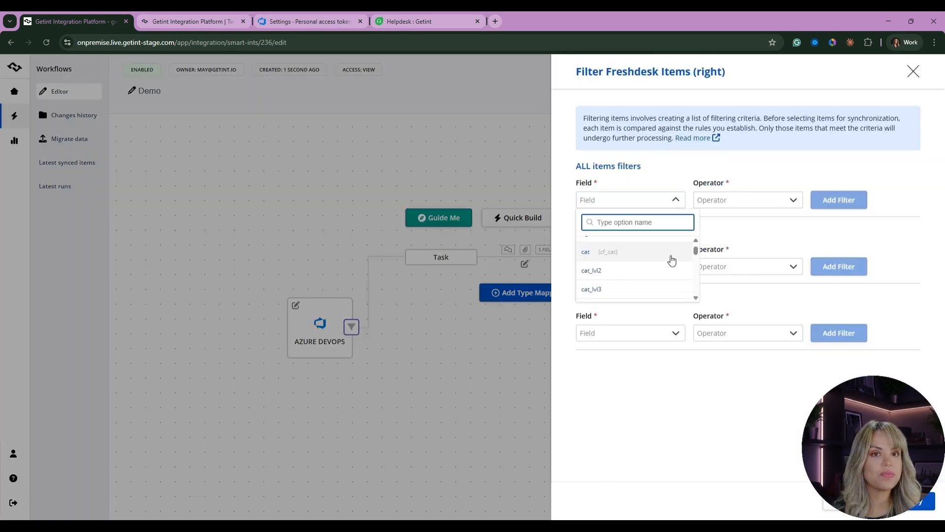
{"action": "left_click", "coordinate": [671, 401]}
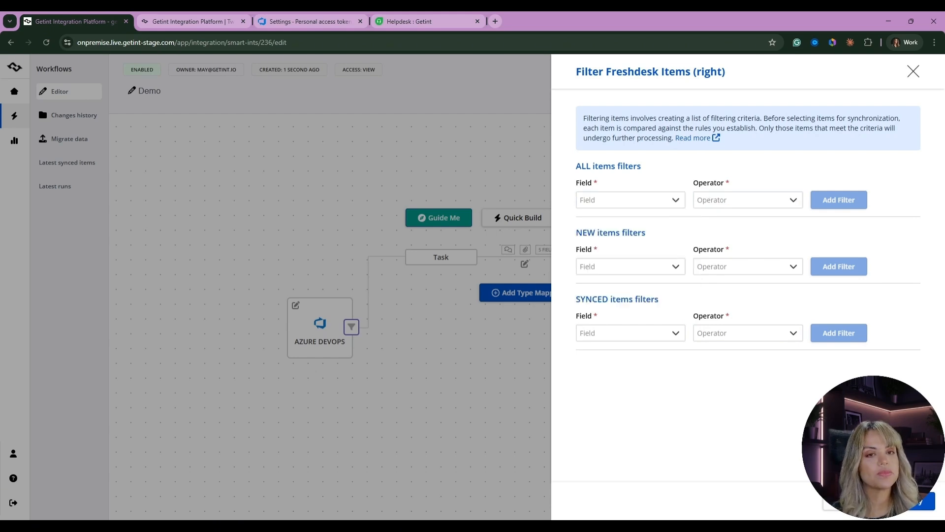
{"action": "left_click", "coordinate": [492, 374]}
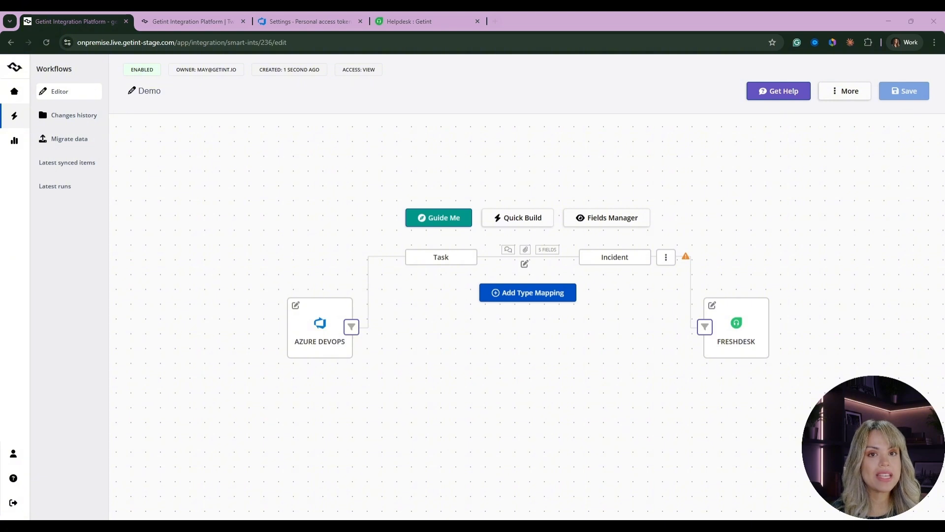
- Open the integration's latest runs list
{"action": "left_click", "coordinate": [69, 187]}
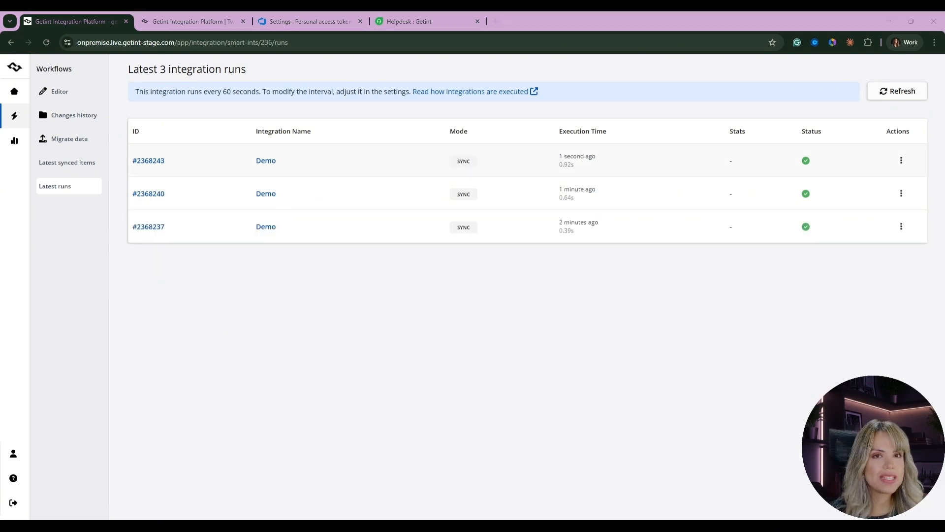
- Switch to Azure DevOps and start a new Task work item in the Test-customer project
{"action": "left_click", "coordinate": [297, 20]}
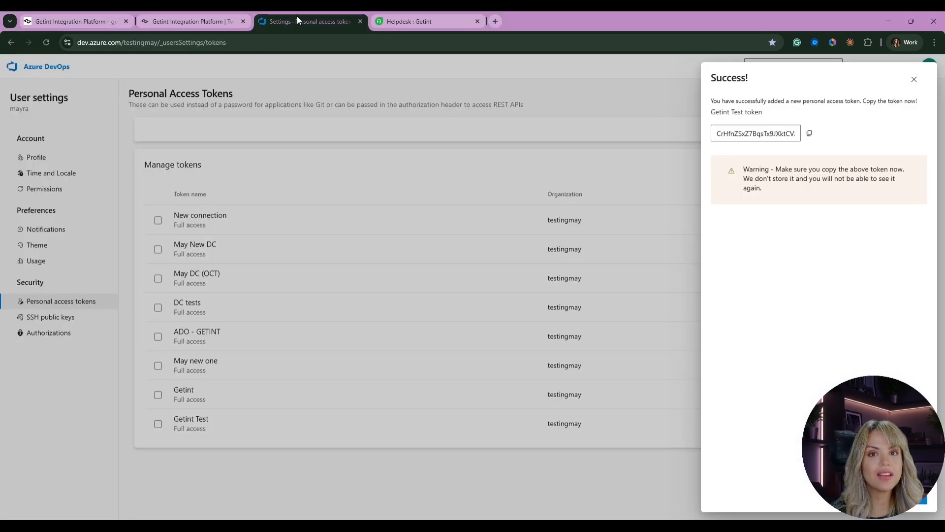
{"action": "left_click", "coordinate": [149, 126]}
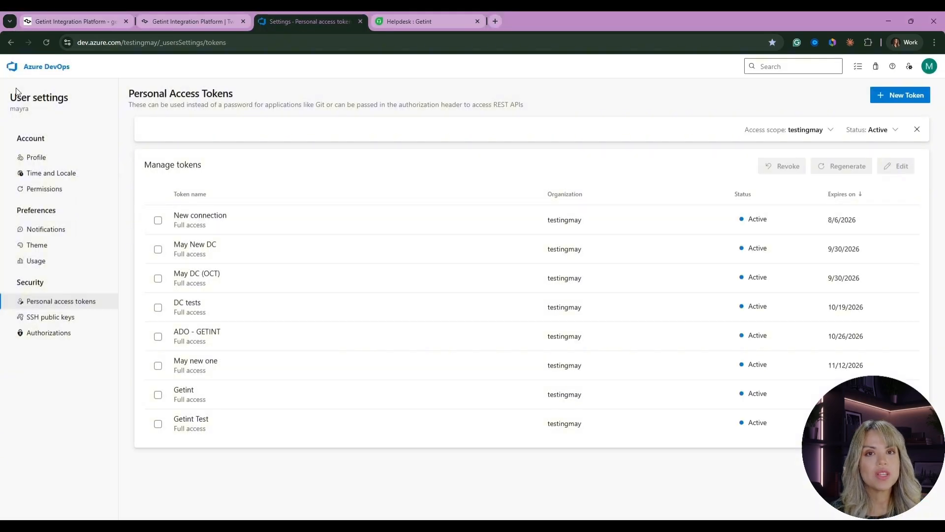
{"action": "left_click", "coordinate": [12, 43]}
{"action": "mouse_move", "coordinate": [47, 200]}
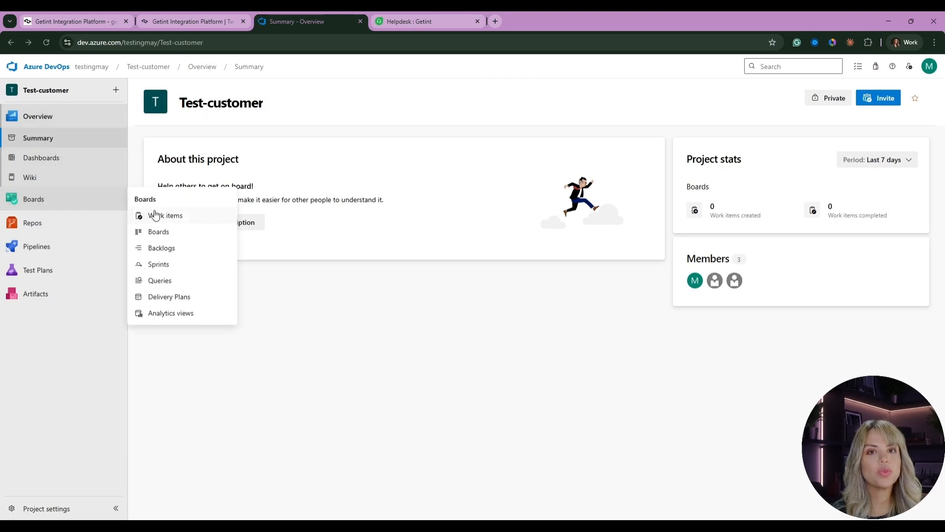
{"action": "left_click", "coordinate": [169, 215]}
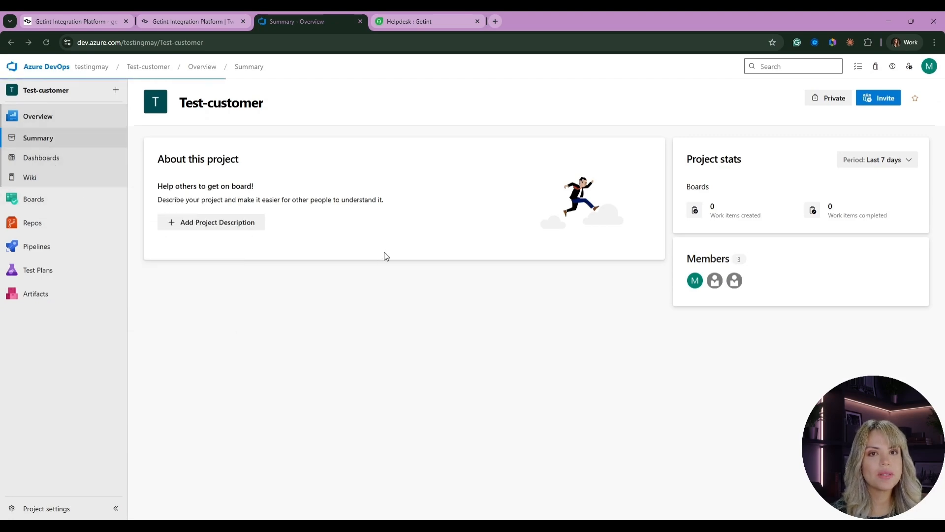
{"action": "left_click", "coordinate": [239, 113]}
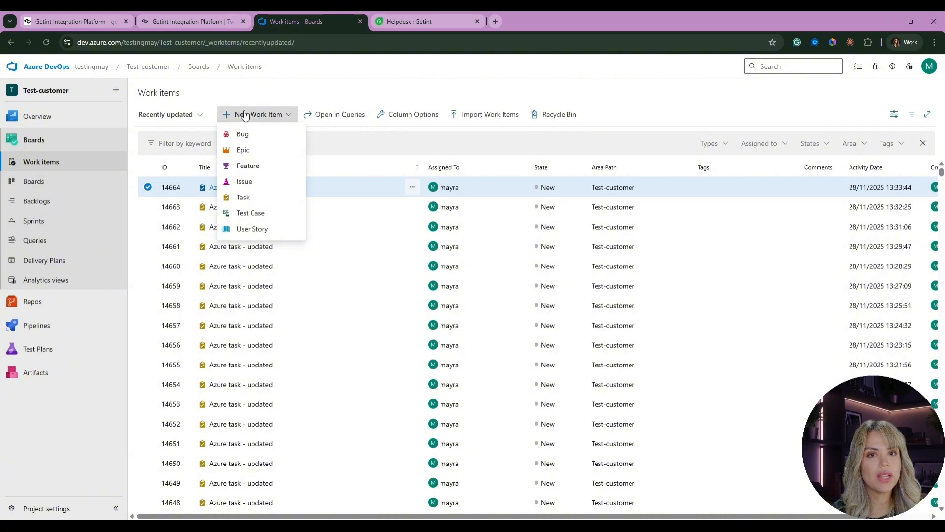
{"action": "left_click", "coordinate": [264, 197]}
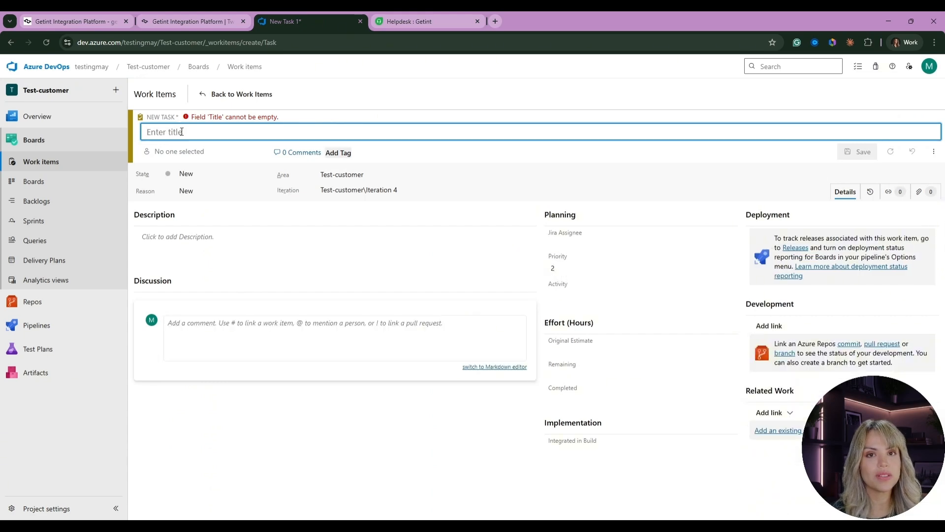
- Give the task the title 'Testing on a demo' and description 'Describing how it works' with an inserted image, and save it
{"action": "type", "text": "Testing on a demo"}
{"action": "left_click", "coordinate": [197, 247]}
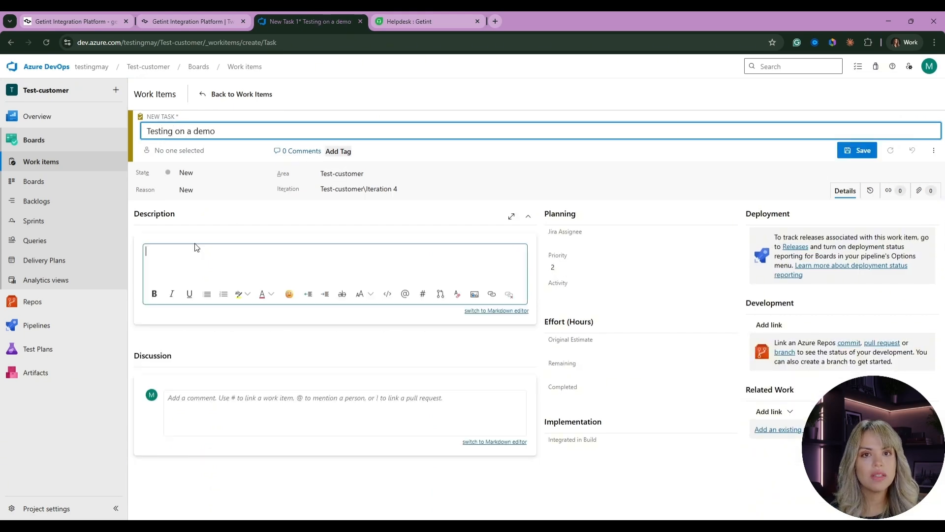
{"action": "type", "text": "Describing how it works"}
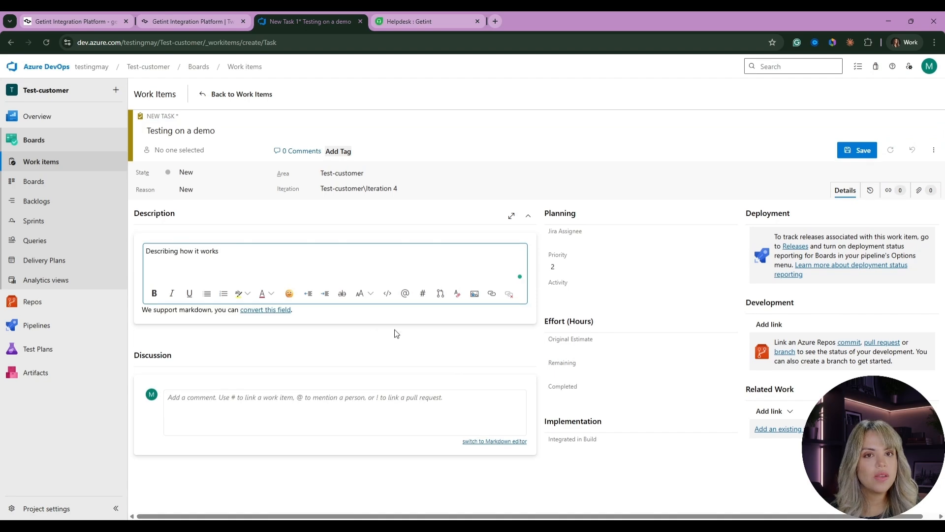
{"action": "left_click", "coordinate": [475, 294]}
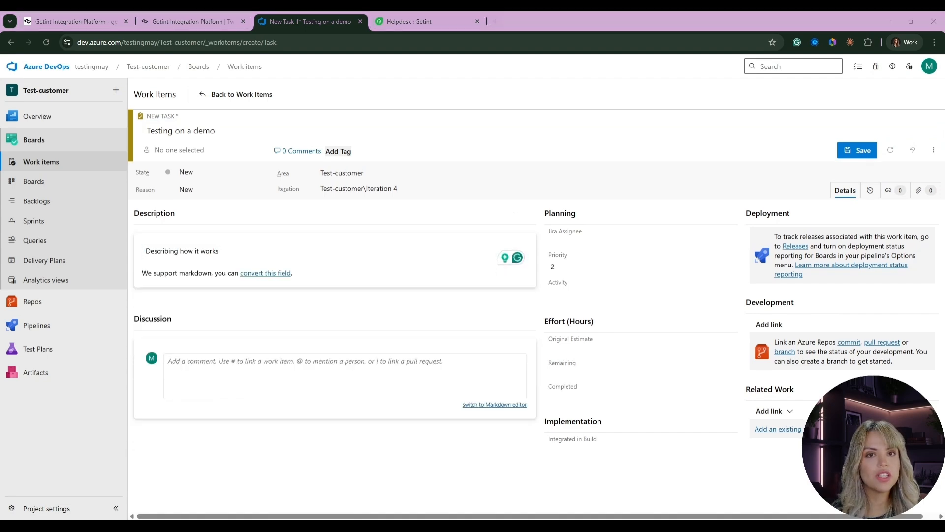
{"action": "double_click", "coordinate": [636, 163]}
{"action": "left_click", "coordinate": [859, 151]}
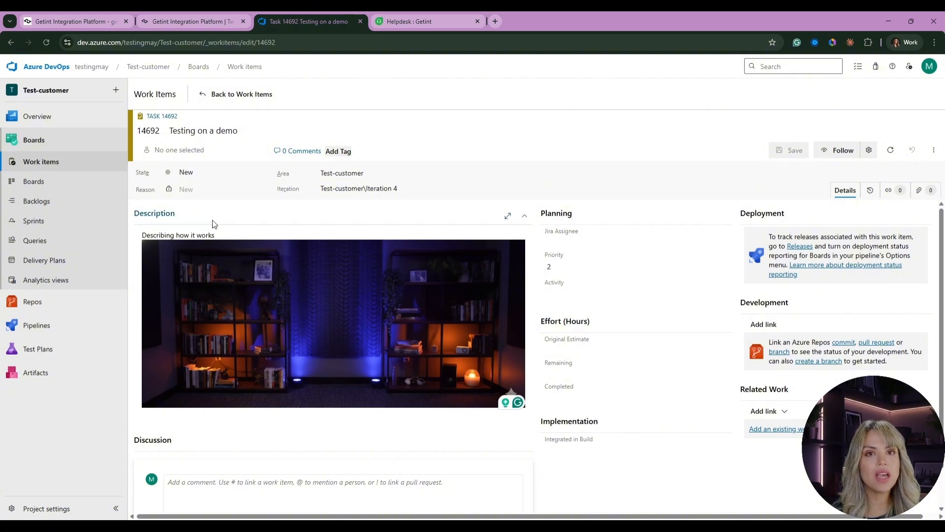
- Return to the integration's latest runs and refresh the list
{"action": "left_click", "coordinate": [85, 22]}
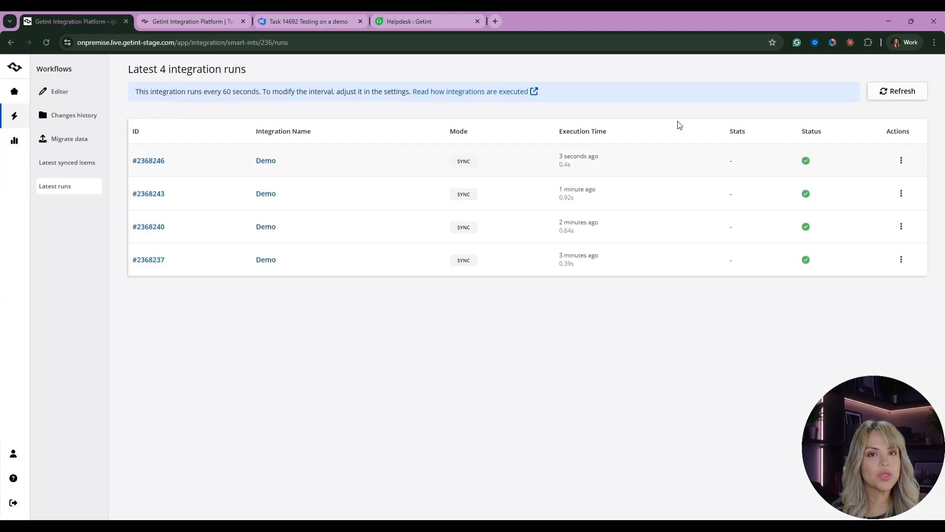
{"action": "left_click", "coordinate": [880, 90]}
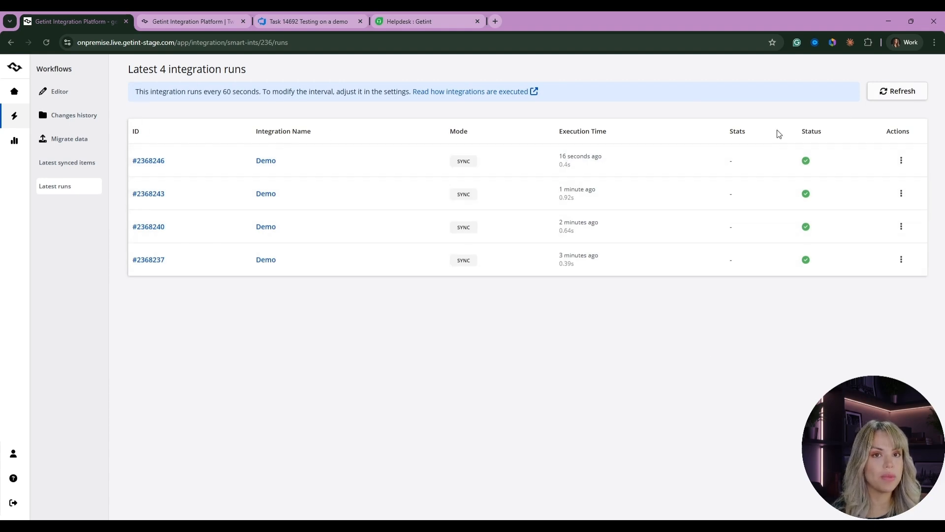
{"action": "left_click", "coordinate": [897, 91]}
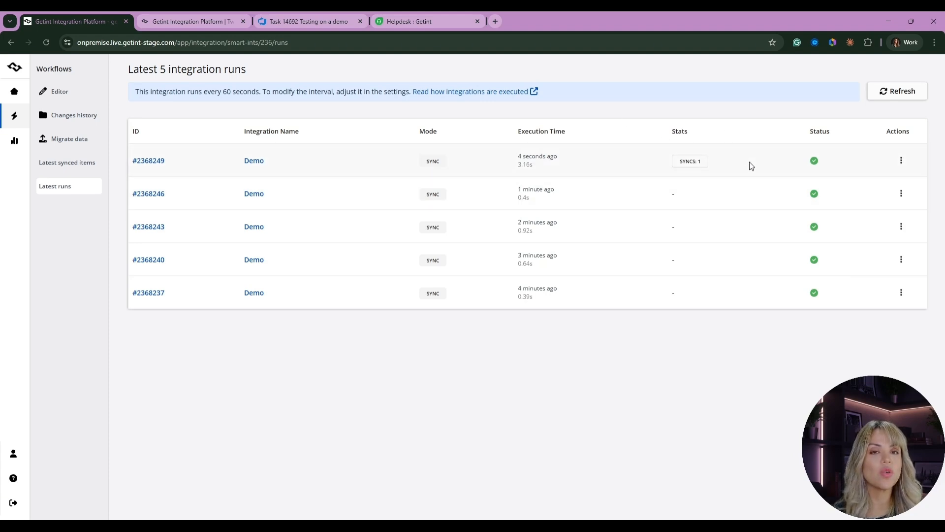
- Open the newest run's details and the Azure item that triggered its sync
{"action": "left_click", "coordinate": [902, 160]}
{"action": "left_click", "coordinate": [839, 161]}
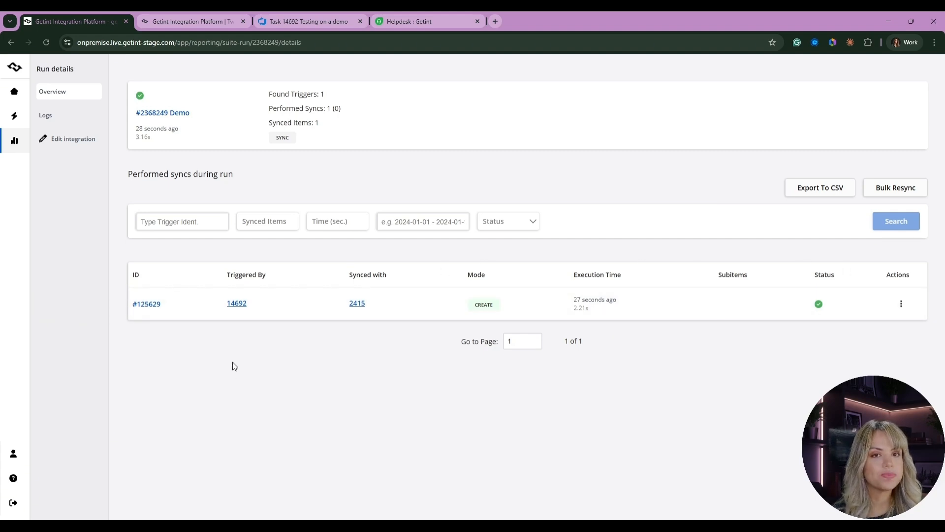
{"action": "left_click", "coordinate": [236, 306]}
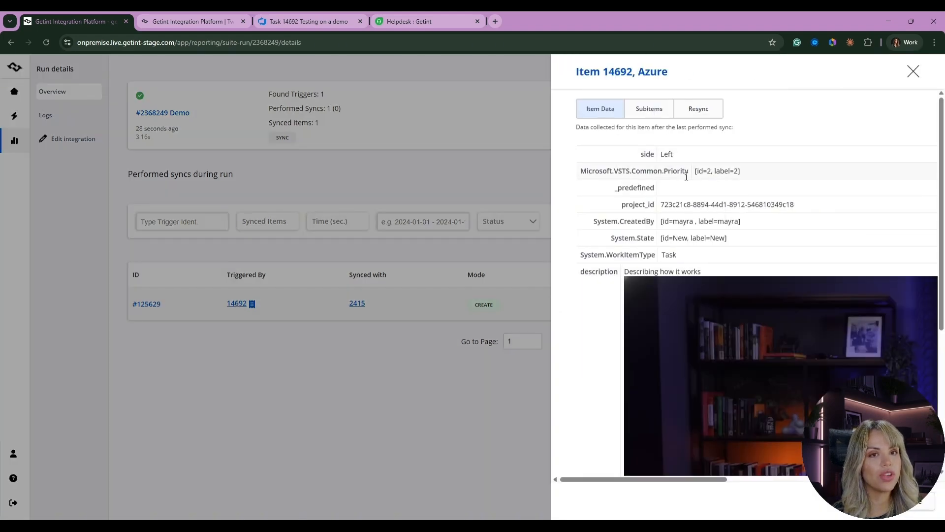
- Examine the synced Azure item's collected data fields, then close the item panel
{"action": "scroll", "coordinate": [678, 162], "scroll_direction": "down", "scroll_amount": 3}
{"action": "scroll", "coordinate": [678, 166], "scroll_direction": "up", "scroll_amount": 2}
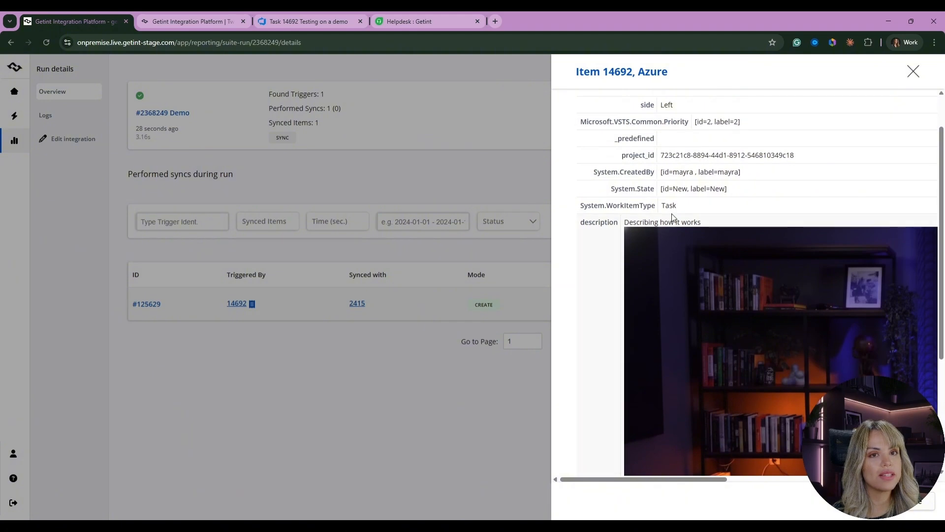
{"action": "scroll", "coordinate": [672, 219], "scroll_direction": "down", "scroll_amount": 4}
{"action": "scroll", "coordinate": [703, 410], "scroll_direction": "up", "scroll_amount": 1}
{"action": "scroll", "coordinate": [703, 409], "scroll_direction": "up", "scroll_amount": 6}
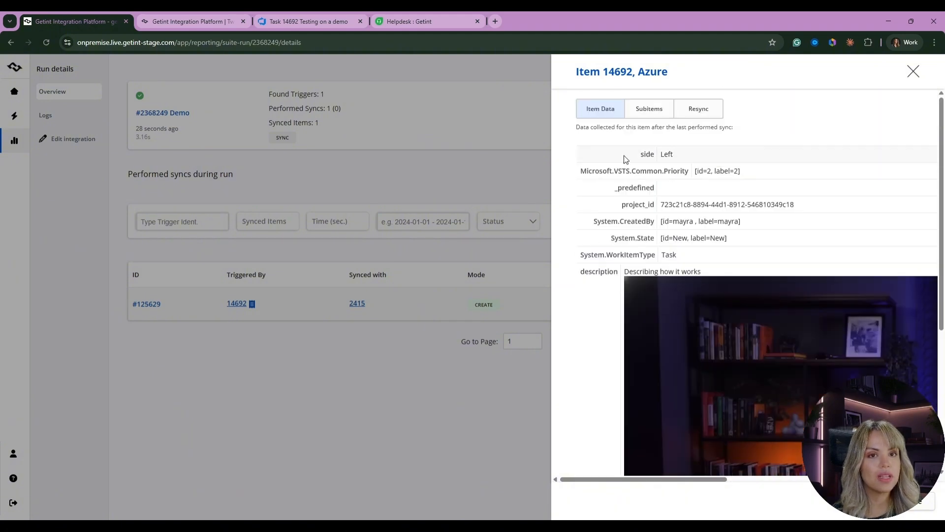
{"action": "left_click", "coordinate": [296, 358]}
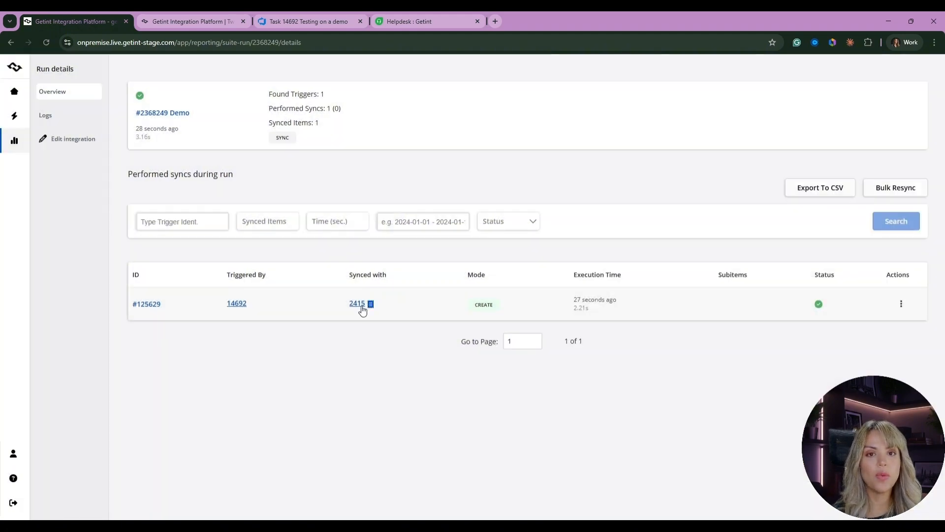
- Open the Freshdesk item synced in this run and follow its link to the ticket
{"action": "left_click", "coordinate": [362, 305]}
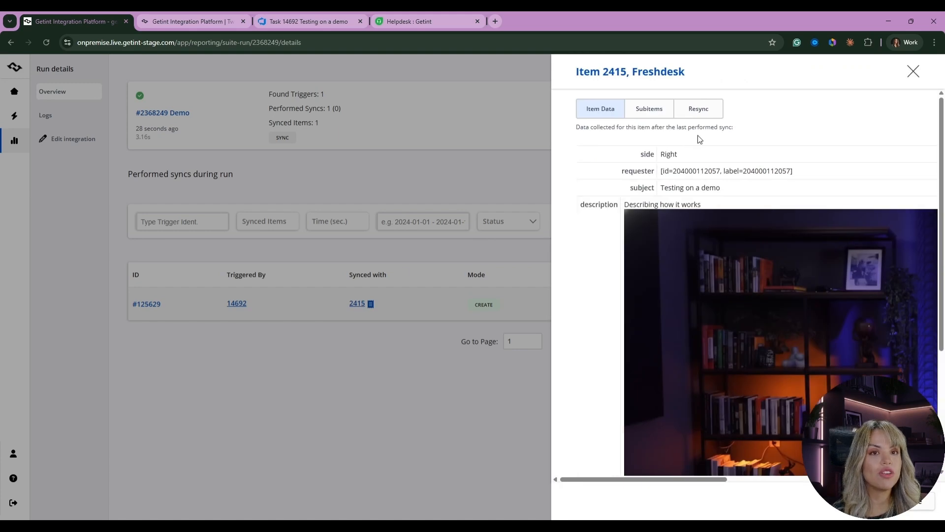
{"action": "scroll", "coordinate": [719, 175], "scroll_direction": "down", "scroll_amount": 5}
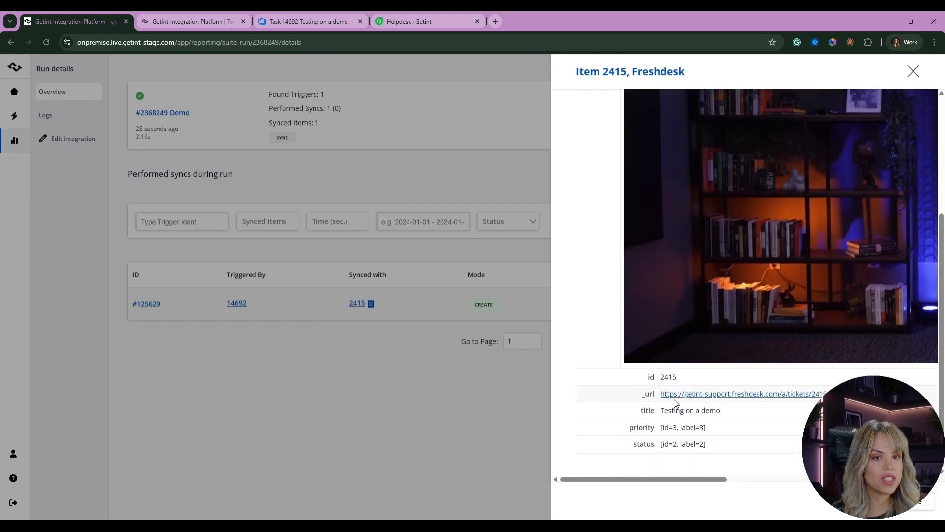
{"action": "left_click", "coordinate": [677, 396]}
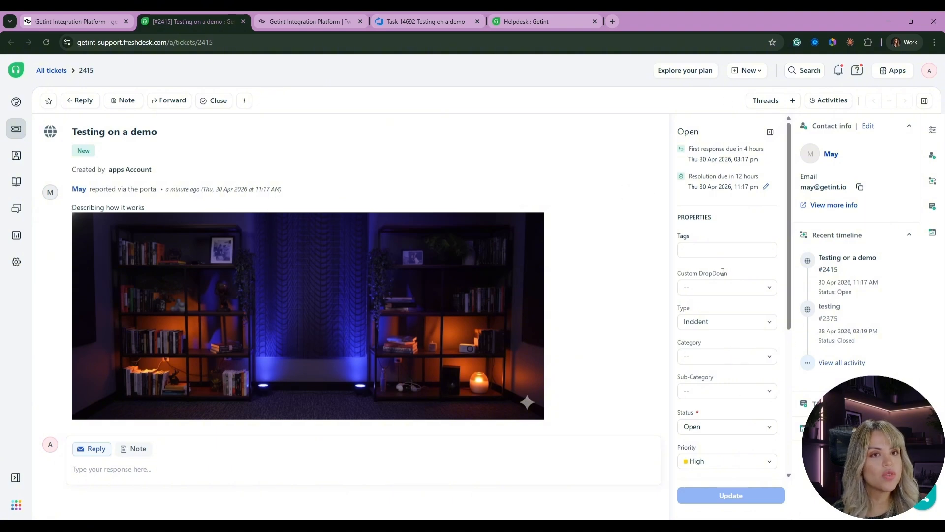
{"action": "scroll", "coordinate": [728, 325], "scroll_direction": "down", "scroll_amount": 1}
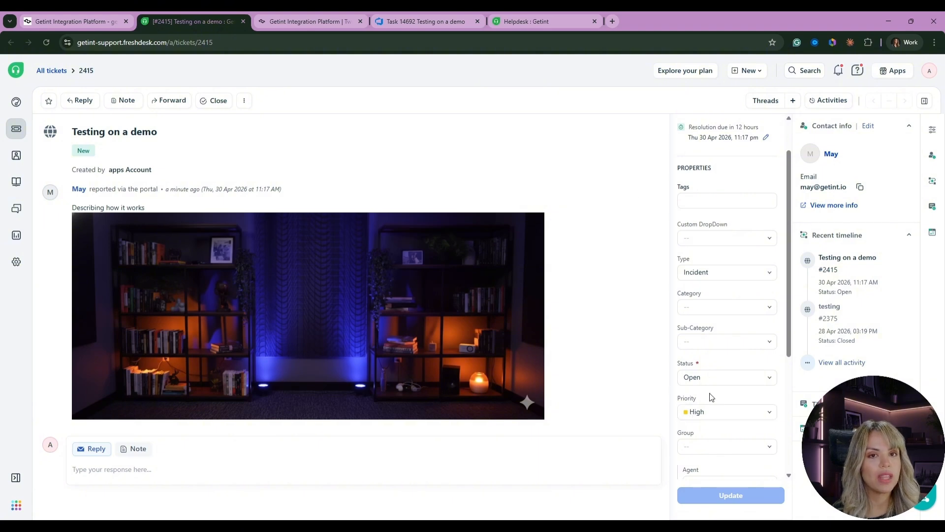
- Reply to the ticket with 'Testing from fresh side', attach a zip file, and send it closing the ticket
{"action": "left_click", "coordinate": [141, 480]}
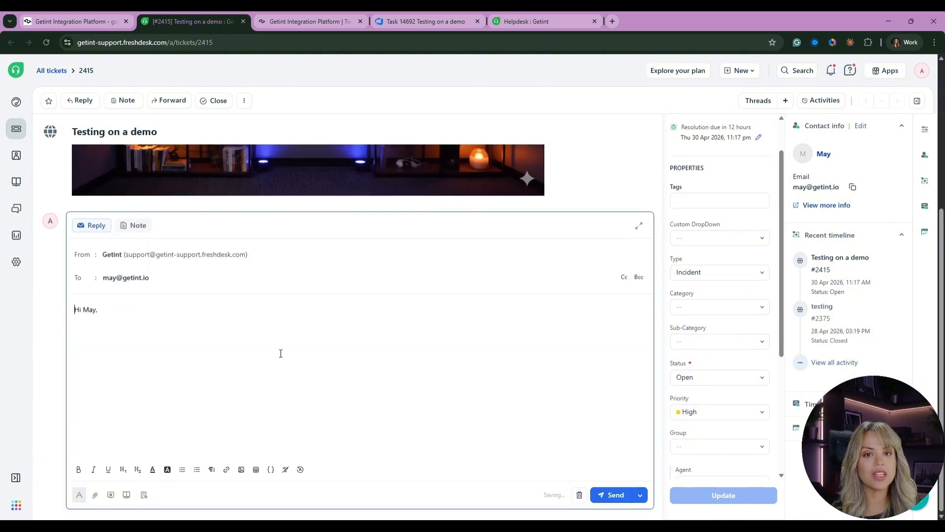
{"action": "type", "text": "Testing from fresh side"}
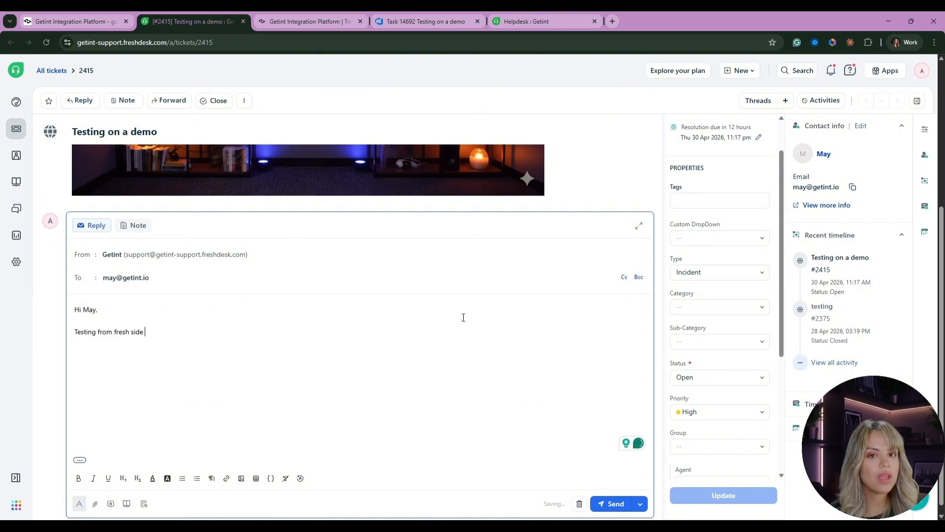
{"action": "left_click", "coordinate": [95, 495]}
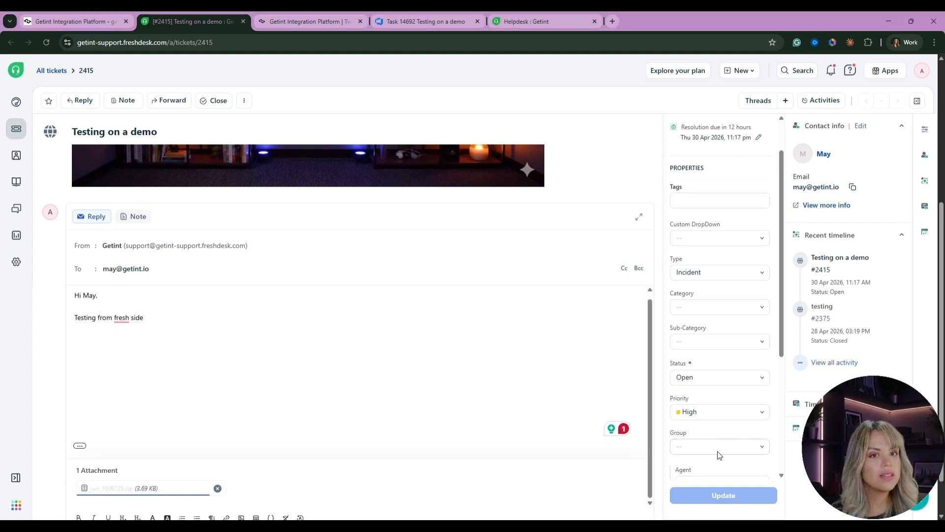
{"action": "scroll", "coordinate": [719, 450], "scroll_direction": "down", "scroll_amount": 3}
{"action": "left_click", "coordinate": [709, 231]}
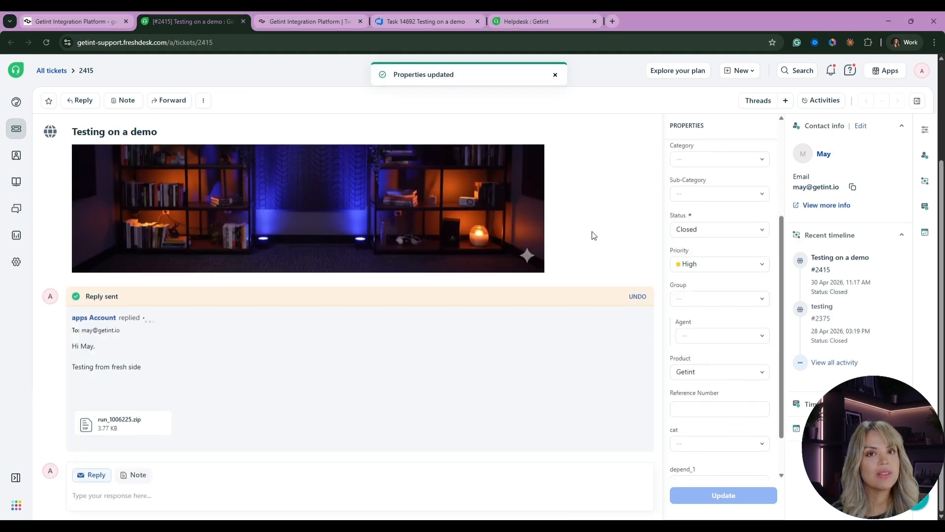
- Return to the integration's latest runs and refresh the list until a new run appears
{"action": "left_click", "coordinate": [74, 21]}
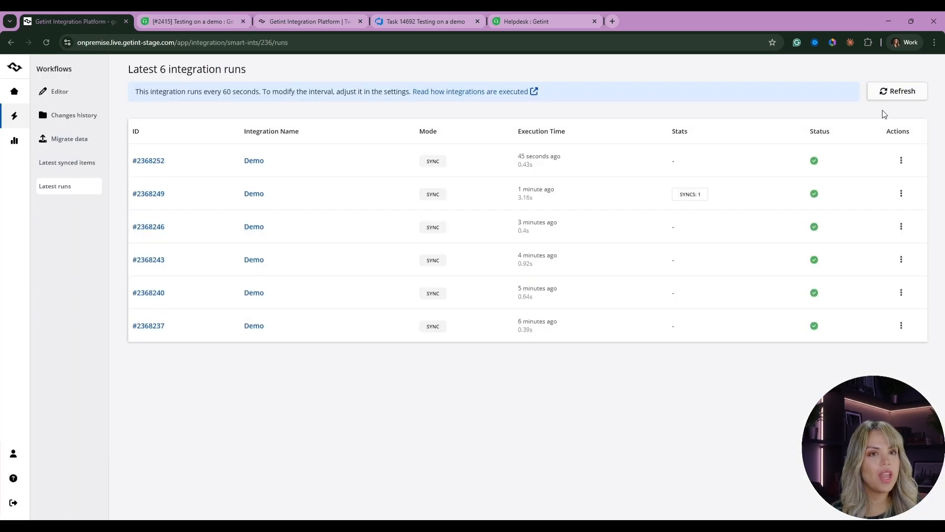
{"action": "left_click", "coordinate": [893, 92]}
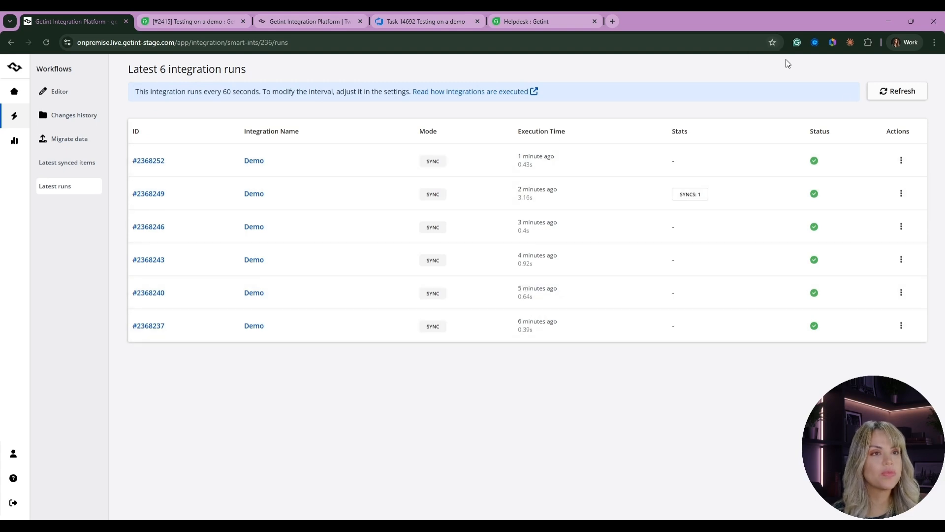
{"action": "left_click", "coordinate": [891, 98]}
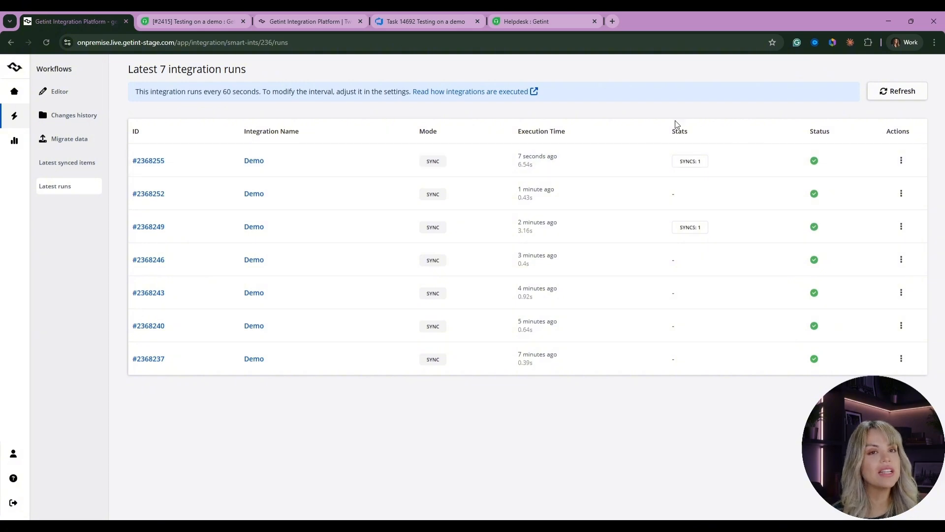
- Open the newest run's details and inspect the triggering Freshdesk item and the synced Azure item
{"action": "left_click", "coordinate": [901, 160]}
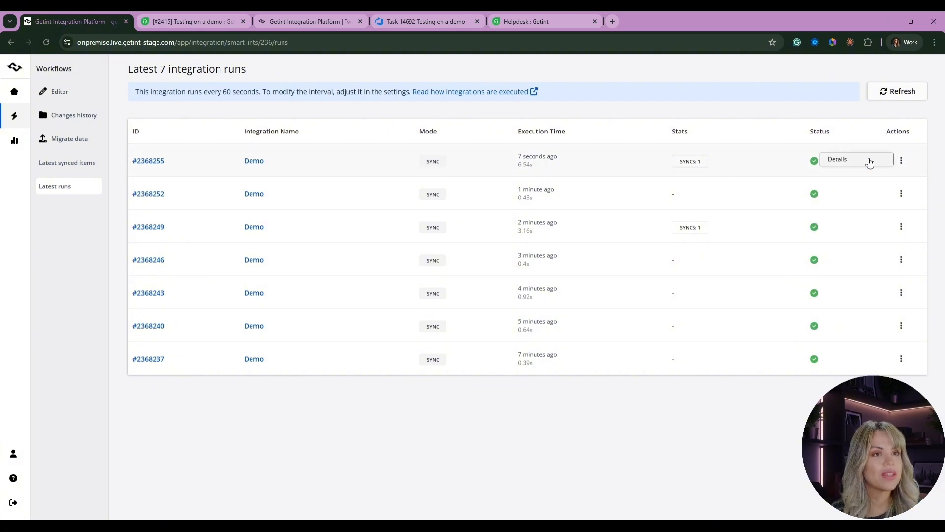
{"action": "left_click", "coordinate": [865, 161]}
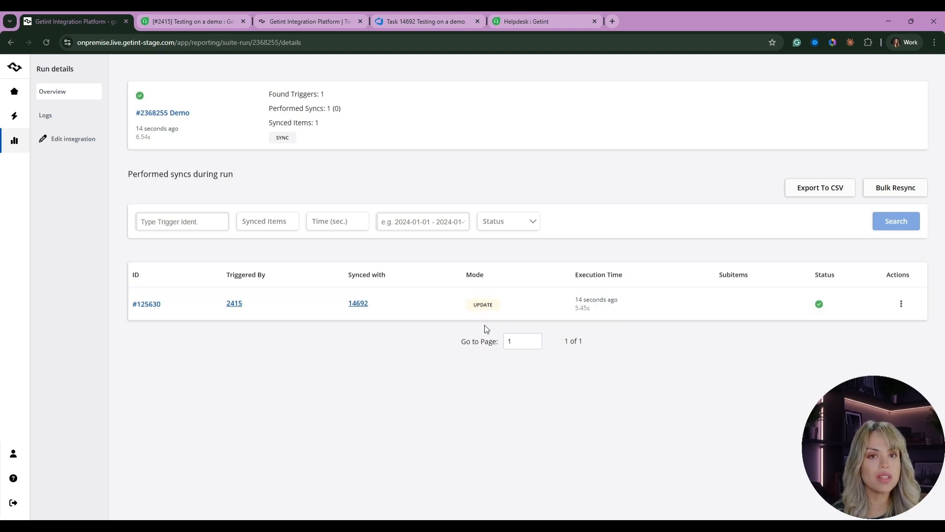
{"action": "left_click", "coordinate": [229, 304]}
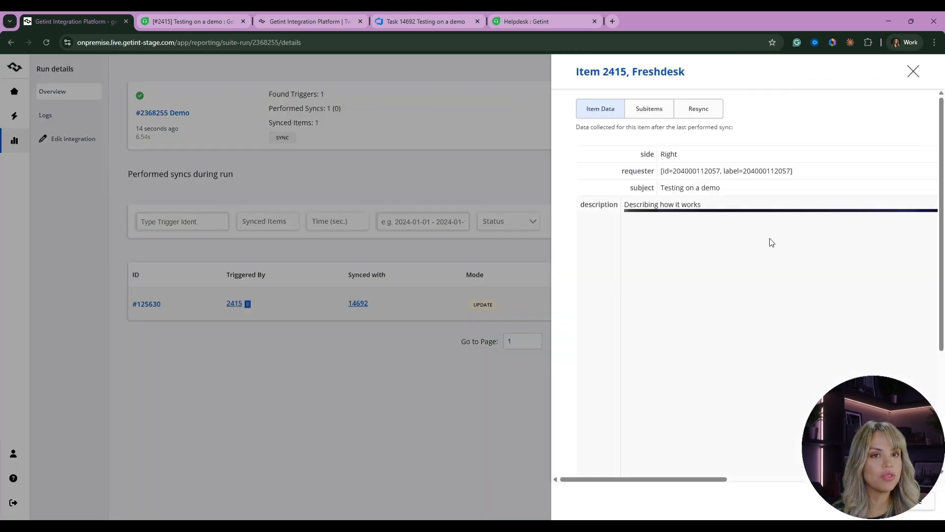
{"action": "scroll", "coordinate": [790, 240], "scroll_direction": "down", "scroll_amount": 3}
{"action": "scroll", "coordinate": [711, 123], "scroll_direction": "up", "scroll_amount": 5}
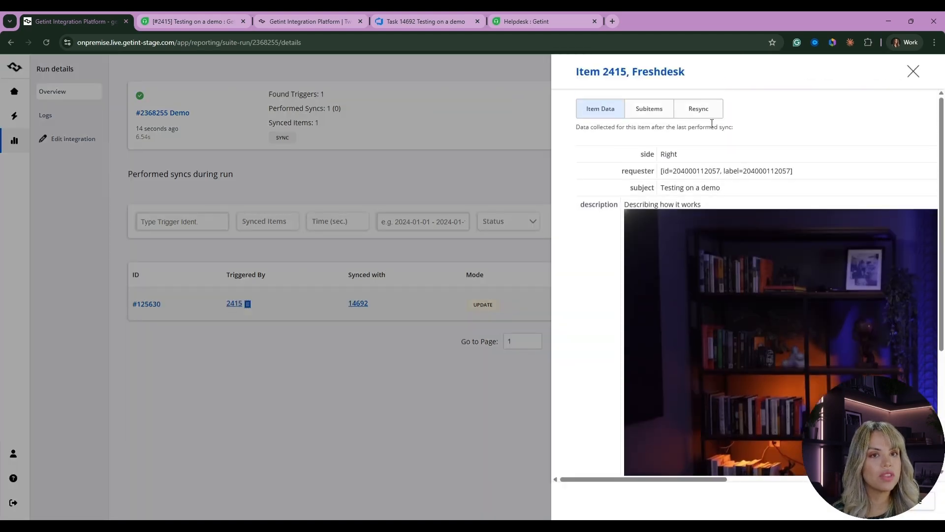
{"action": "left_click", "coordinate": [358, 303]}
{"action": "scroll", "coordinate": [743, 384], "scroll_direction": "down", "scroll_amount": 5}
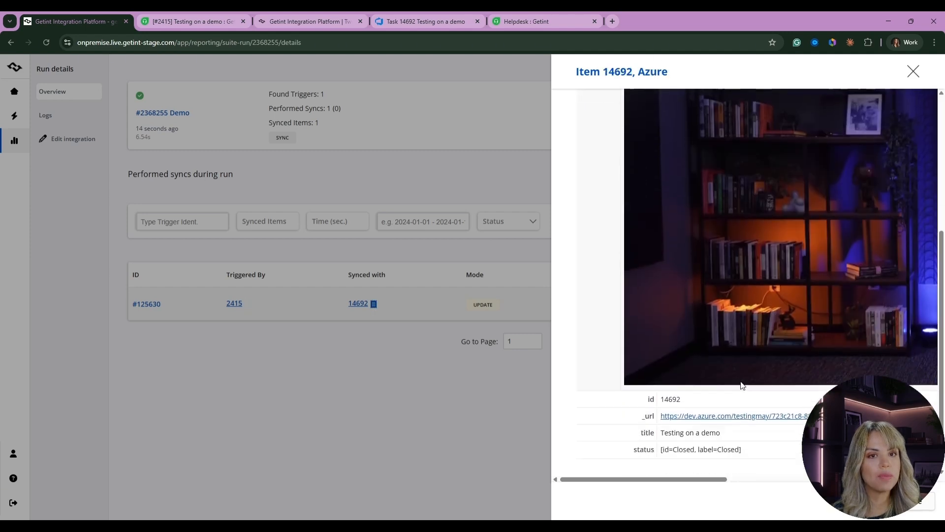
- Open the synced Azure task to review its discussion comment and attachments, then close the Getint item panel
{"action": "left_click", "coordinate": [736, 411]}
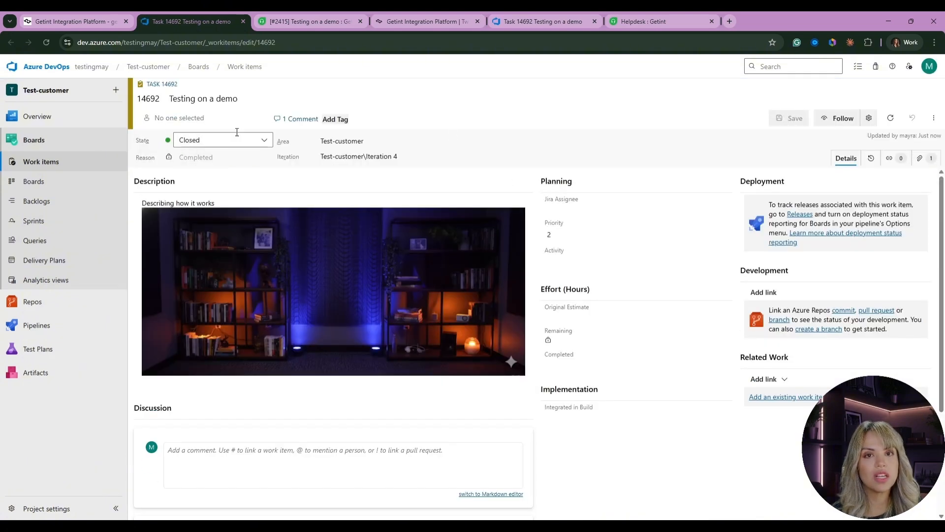
{"action": "scroll", "coordinate": [274, 196], "scroll_direction": "down", "scroll_amount": 3}
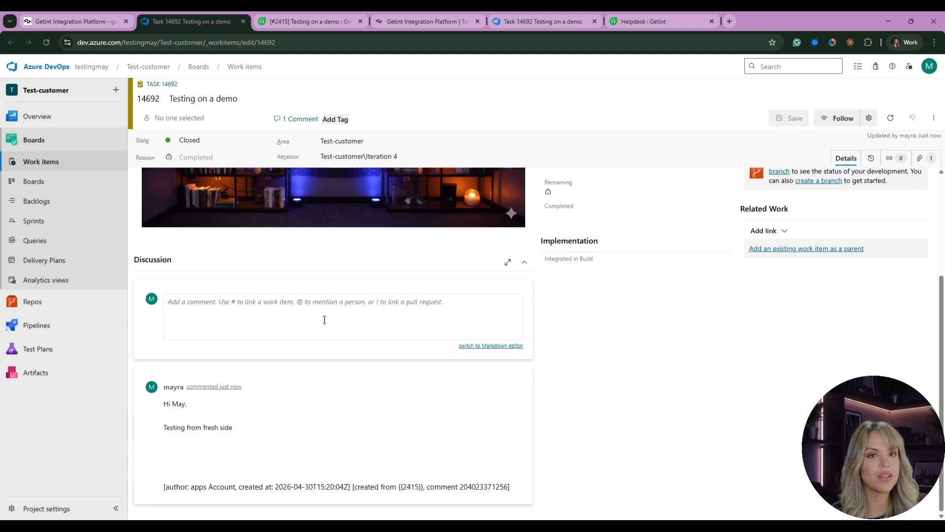
{"action": "scroll", "coordinate": [192, 422], "scroll_direction": "up", "scroll_amount": 1}
{"action": "scroll", "coordinate": [192, 422], "scroll_direction": "up", "scroll_amount": 3}
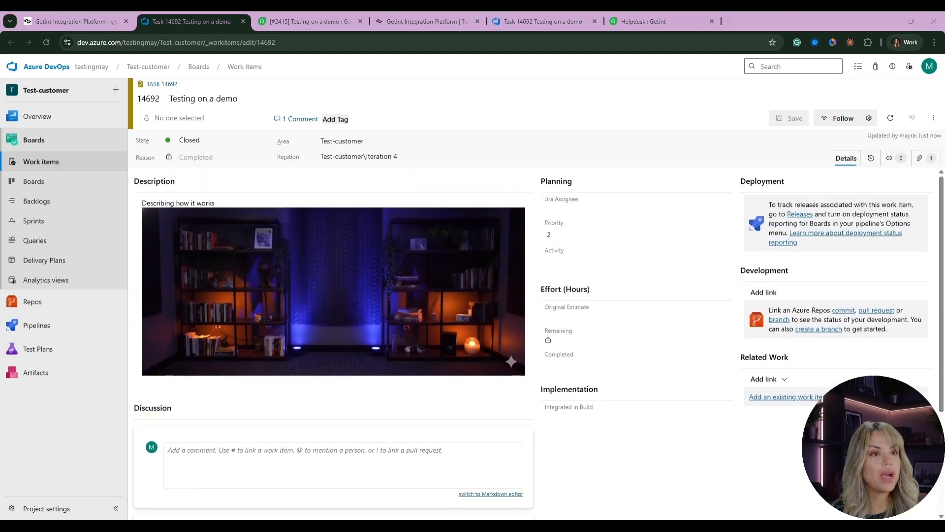
{"action": "left_click", "coordinate": [920, 160]}
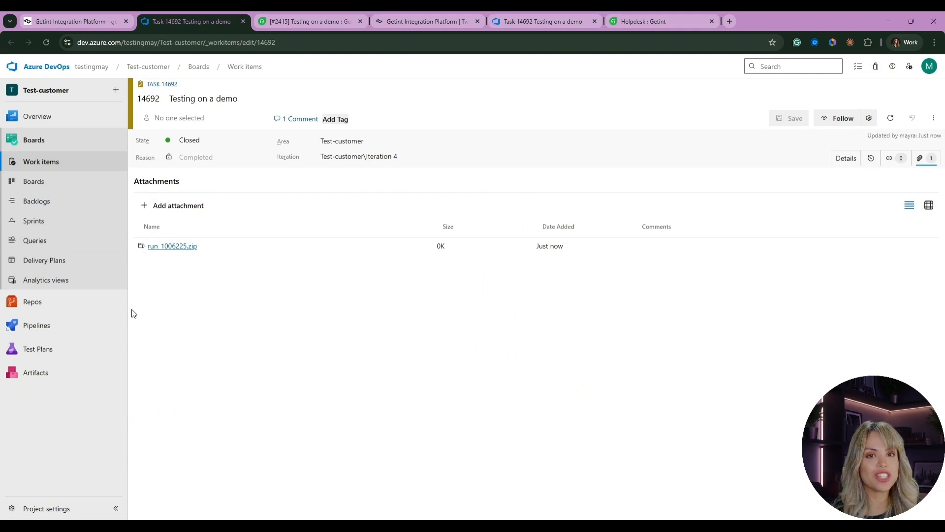
{"action": "left_click", "coordinate": [91, 11]}
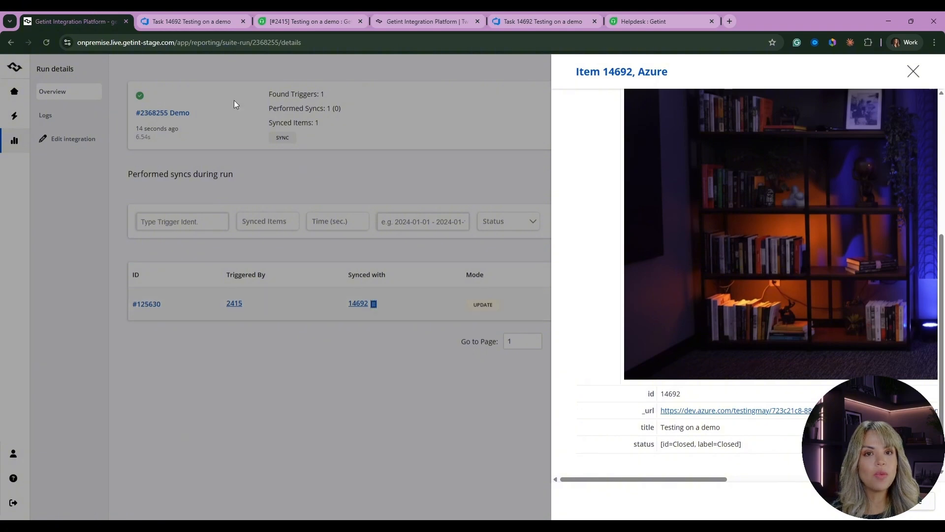
{"action": "left_click", "coordinate": [71, 156]}
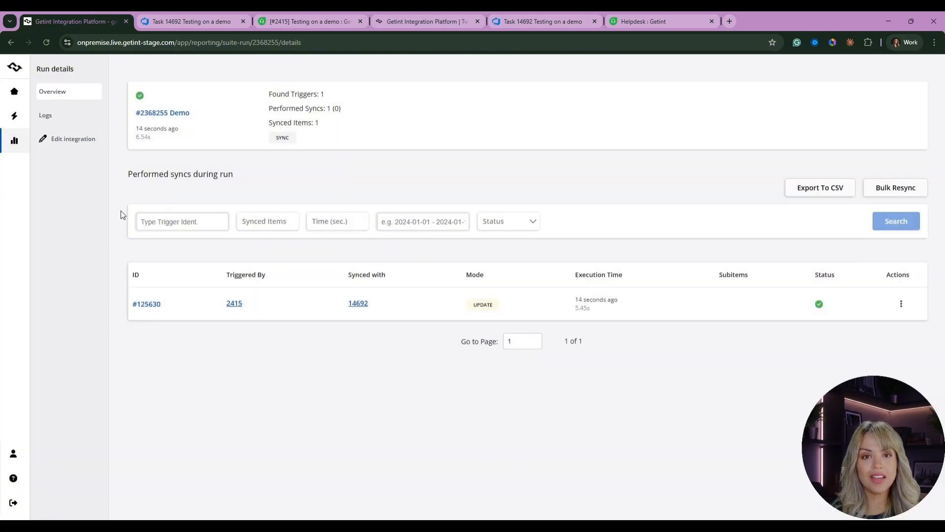